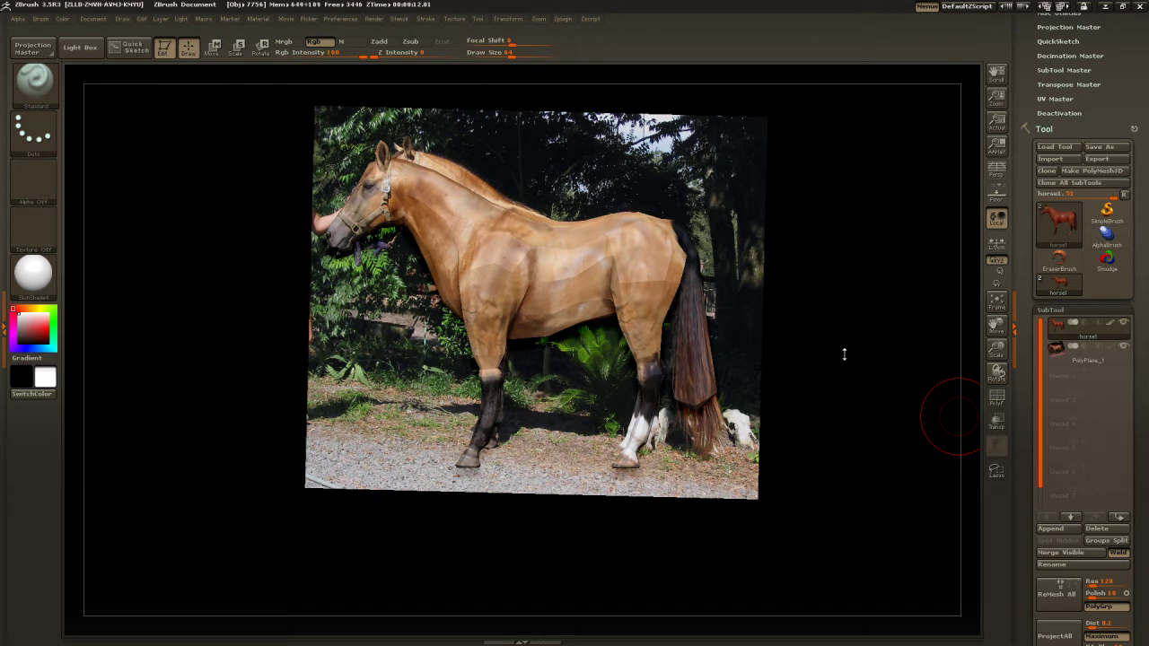
Hide the PolyPlane reference photo and orbit to a flat side view of the textured horse.
drag(1141, 290, 1138, 285)
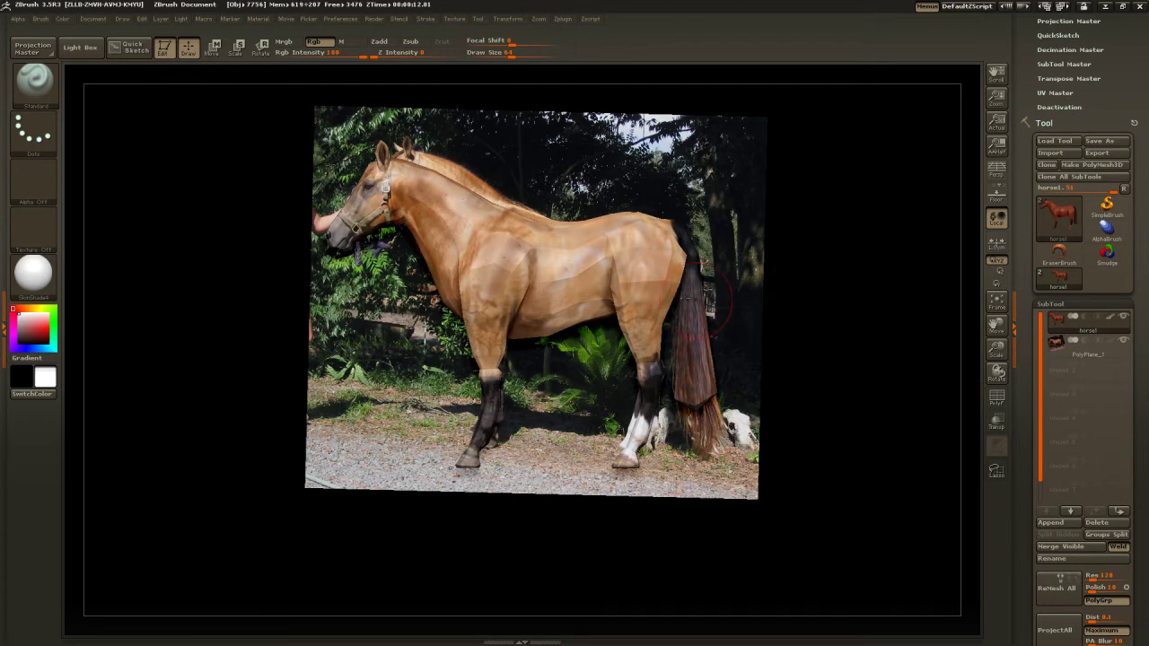
drag(822, 317, 837, 318)
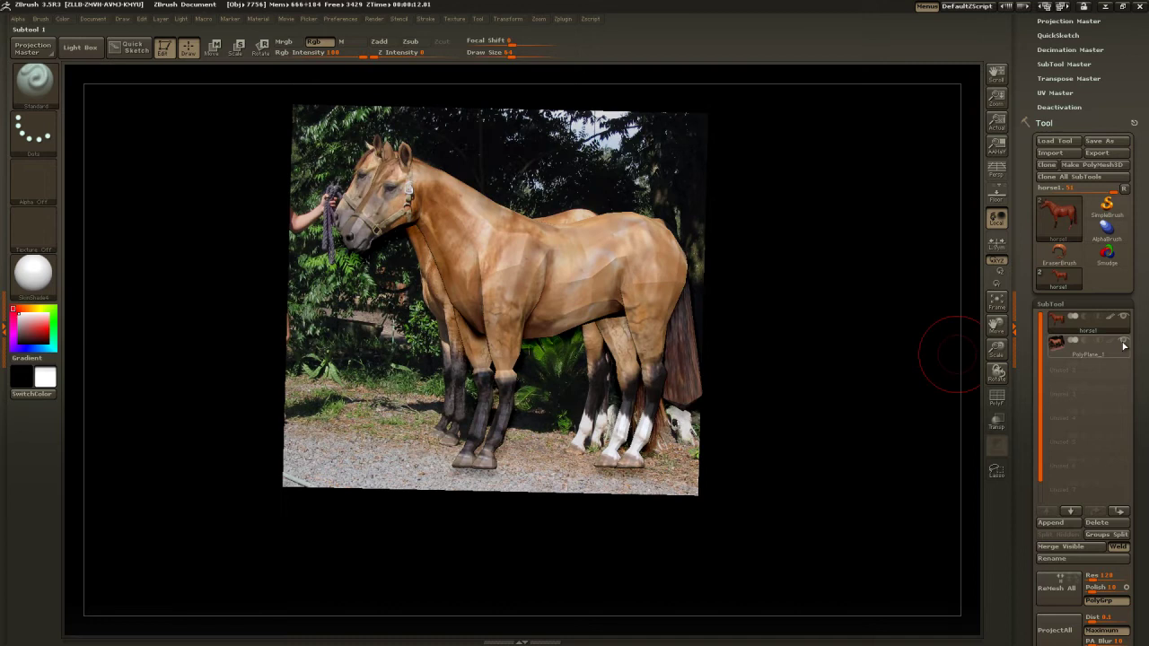
click(1124, 343)
drag(778, 215, 652, 379)
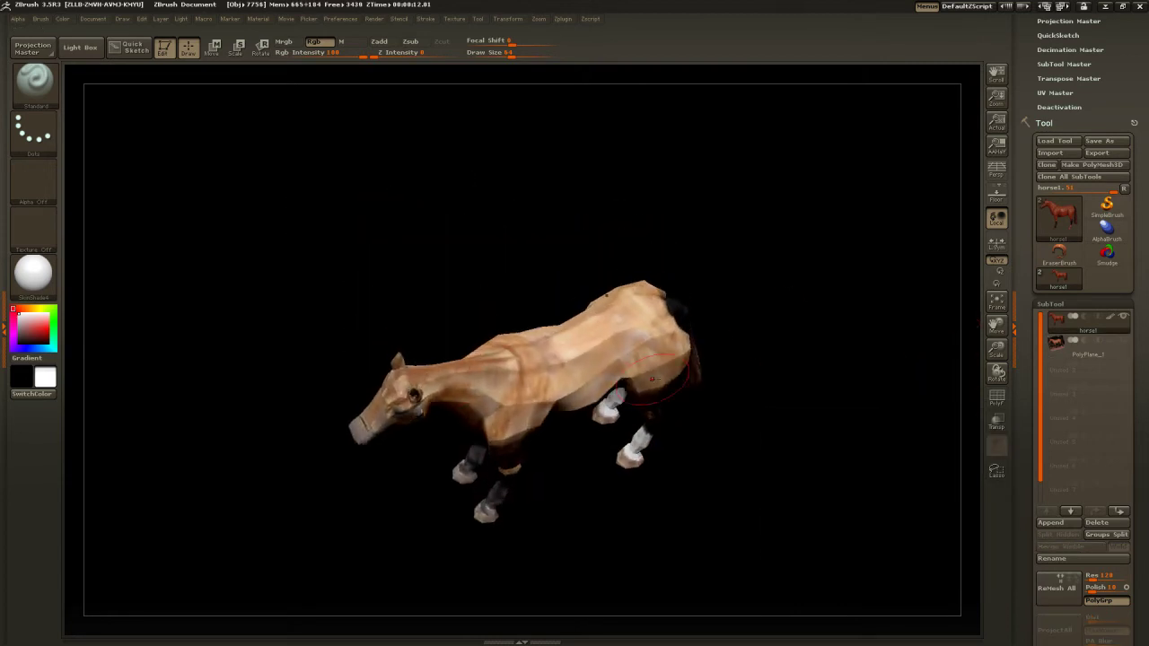
drag(692, 270, 739, 257)
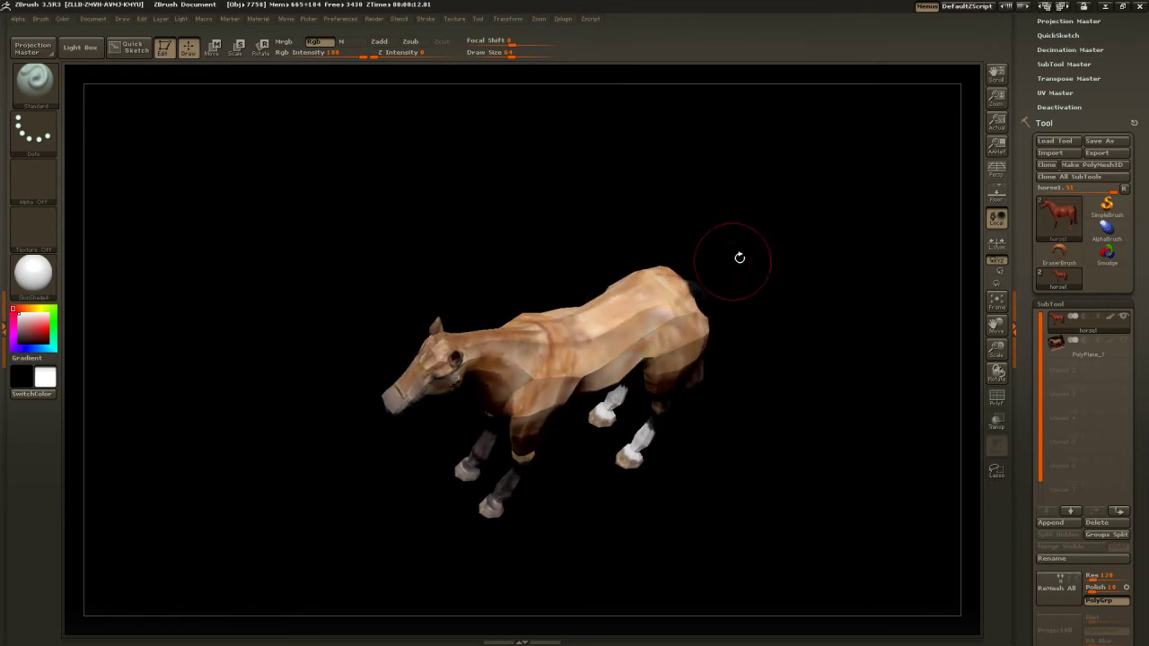
drag(795, 345, 816, 362)
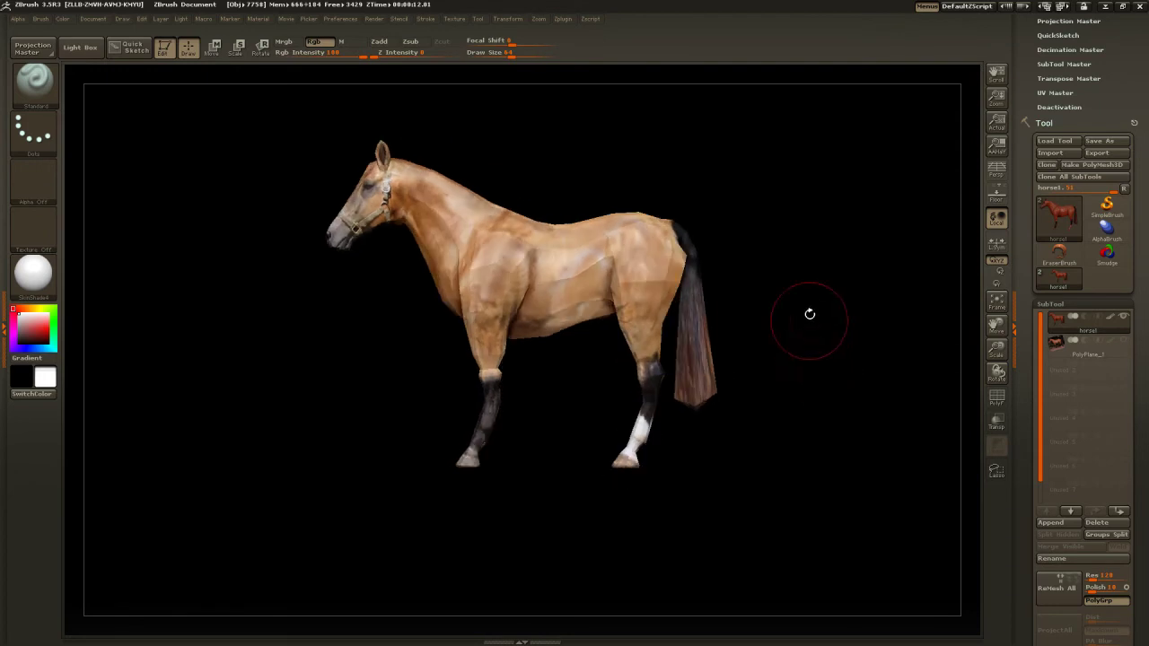
alt+drag(808, 313, 802, 369)
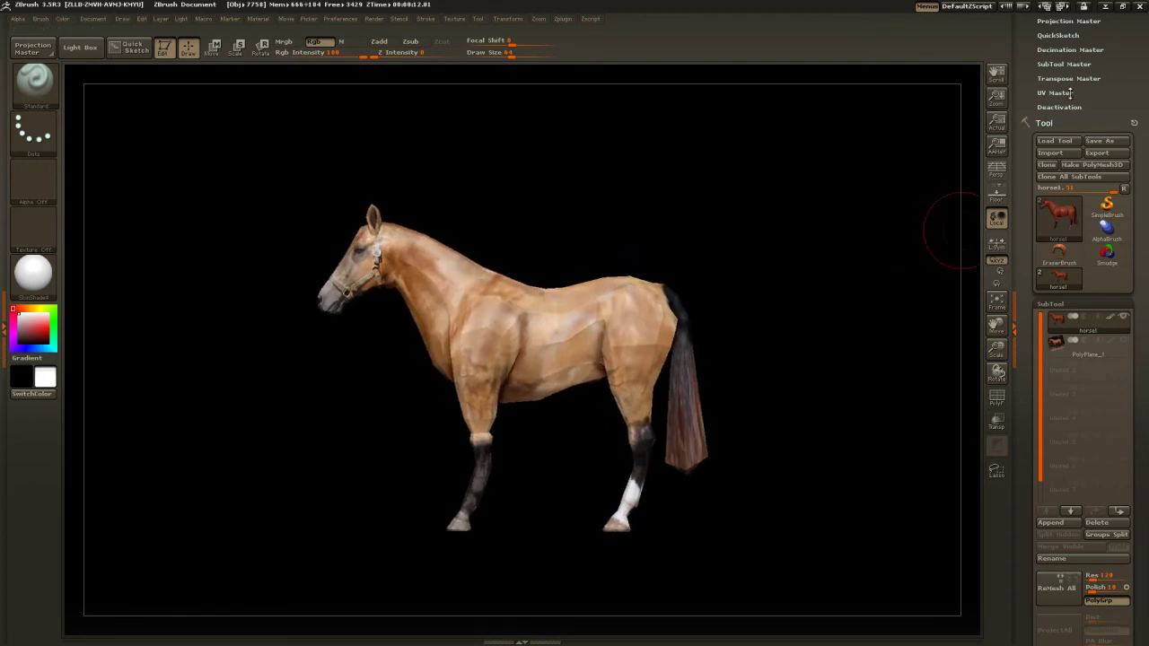
drag(1142, 95, 1135, 155)
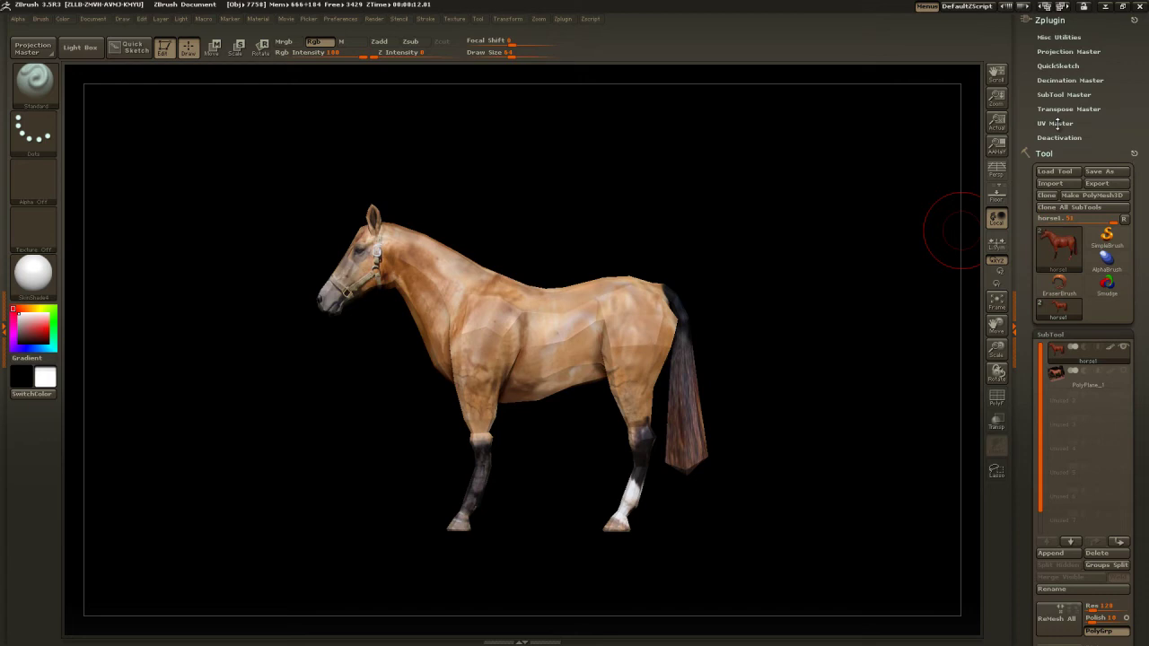
Make a working clone of the horse with UV Master's Work On Clone.
click(564, 19)
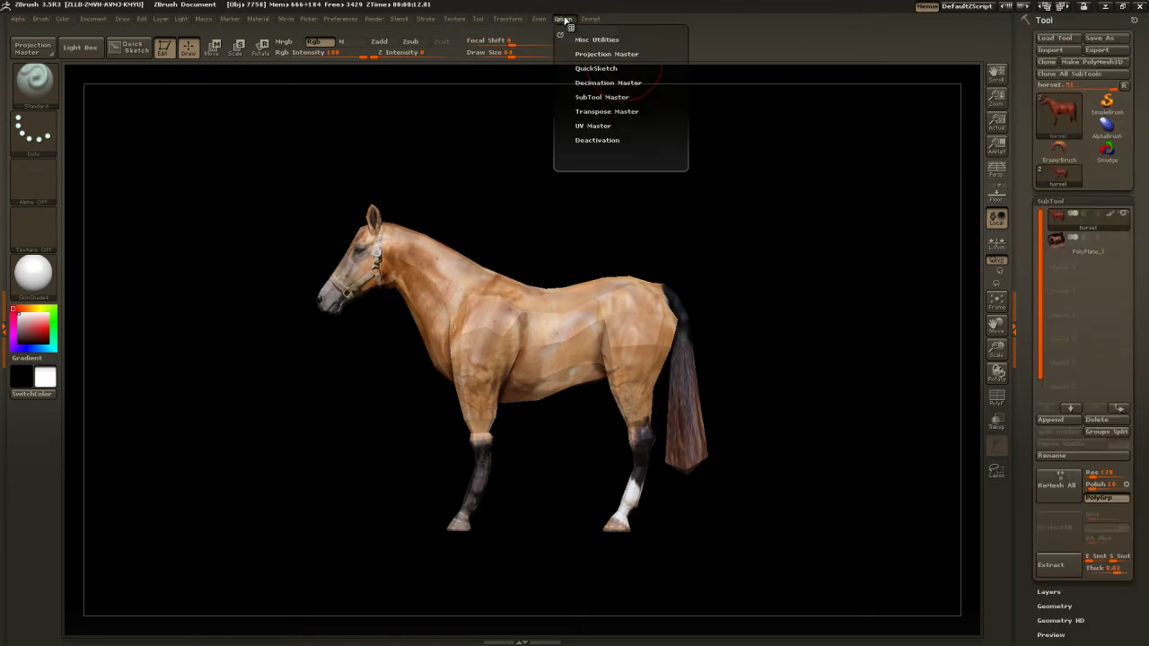
click(604, 125)
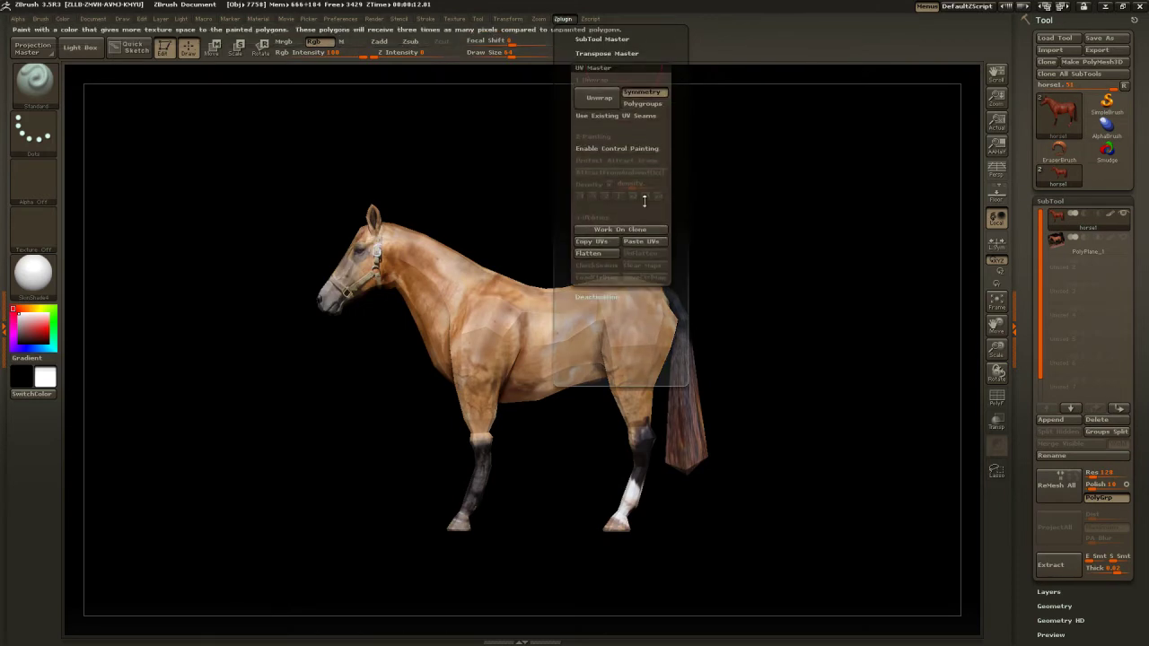
click(638, 229)
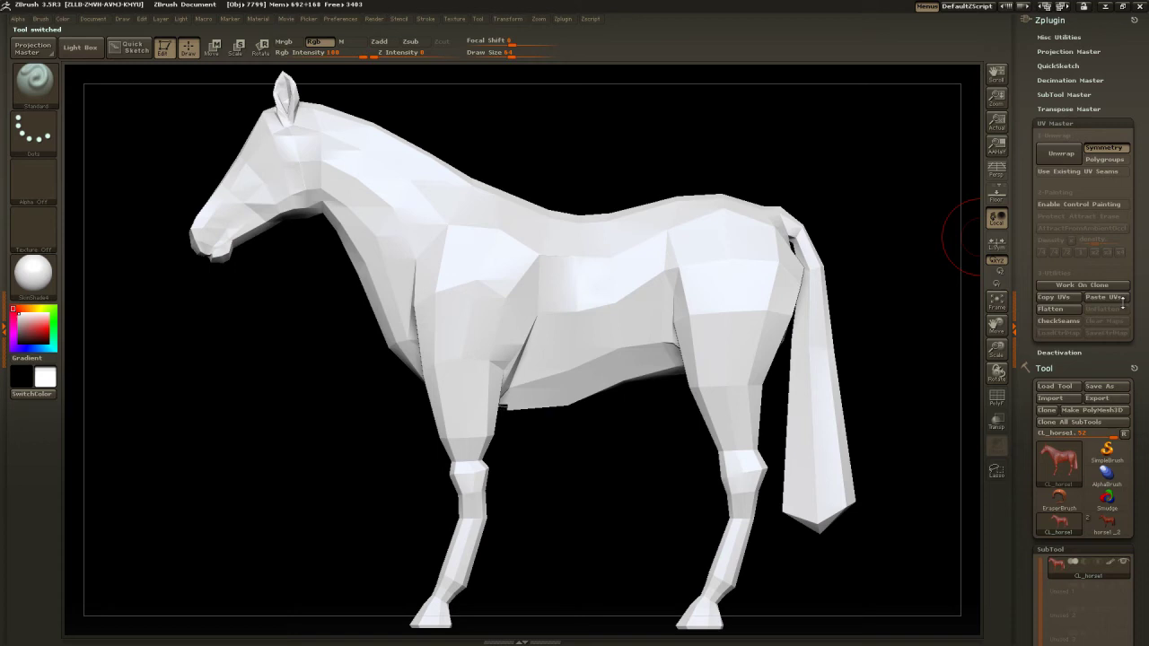
Run CheckSeams and inspect the orange seams on the face, chest and legs.
mouse_move(1055, 465)
click(1057, 319)
drag(836, 174, 890, 185)
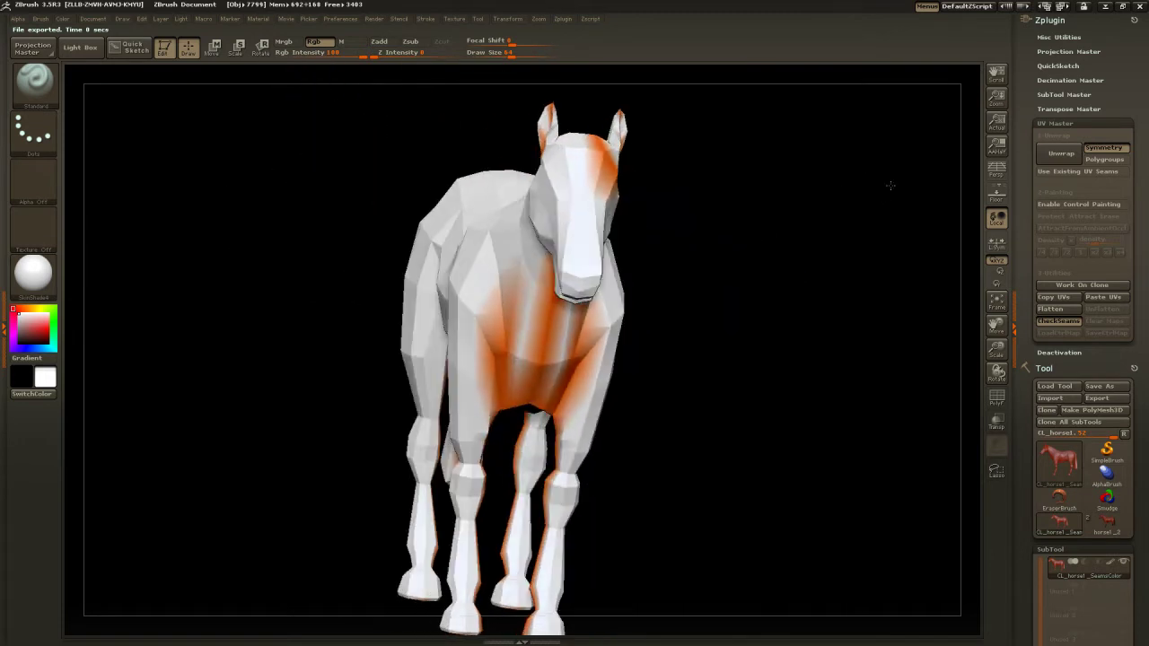
drag(775, 354, 769, 278)
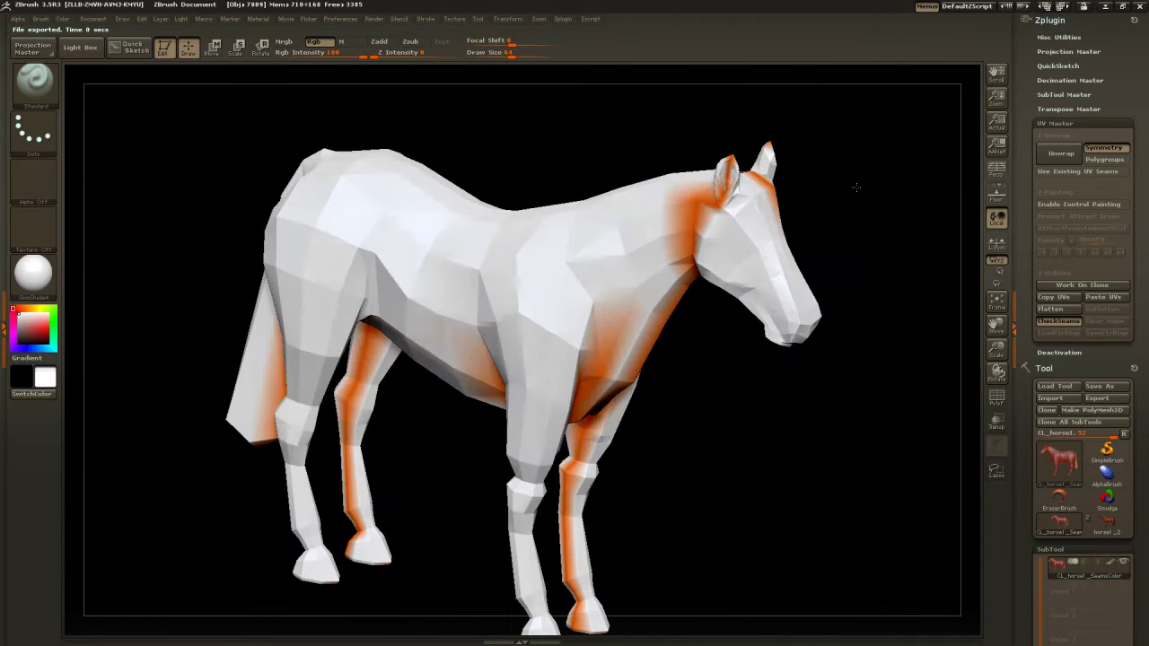
drag(856, 187, 826, 192)
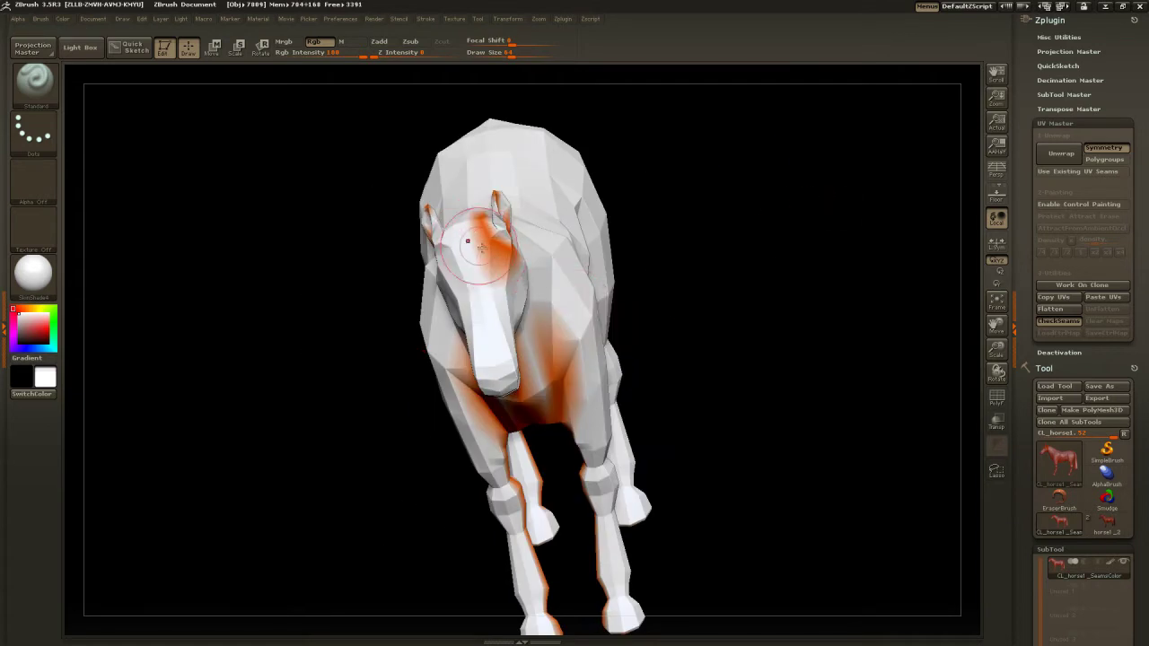
drag(730, 257, 750, 328)
drag(688, 369, 773, 267)
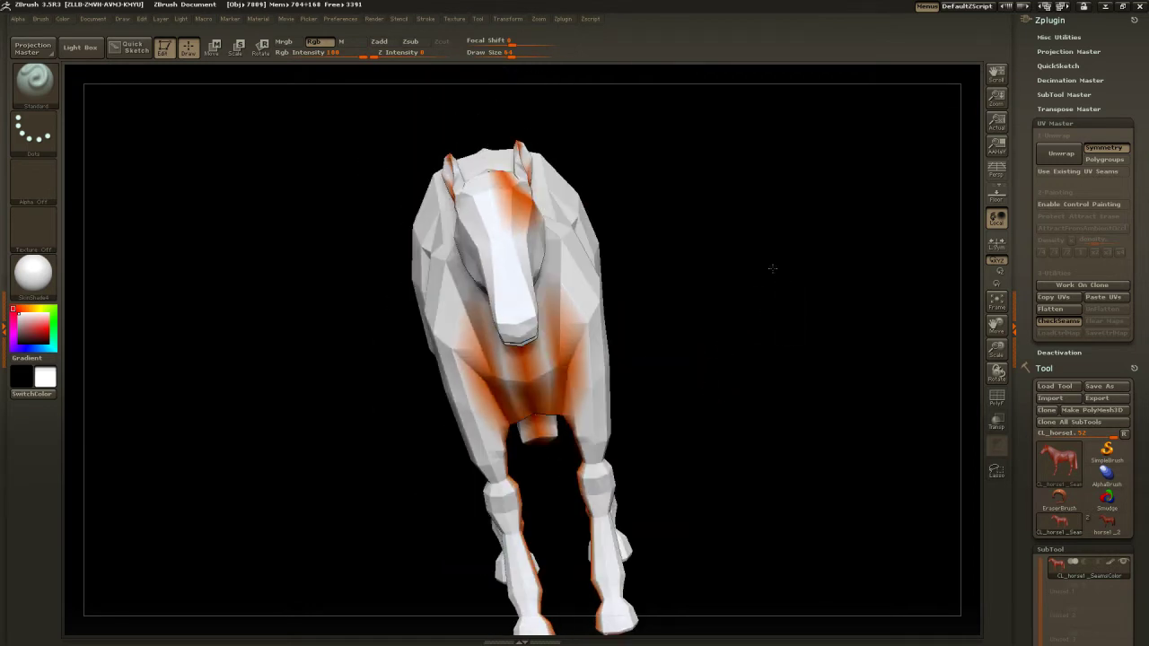
Turn on Control Painting with Protect and paint red over the horse's face, head and upper neck.
click(1066, 205)
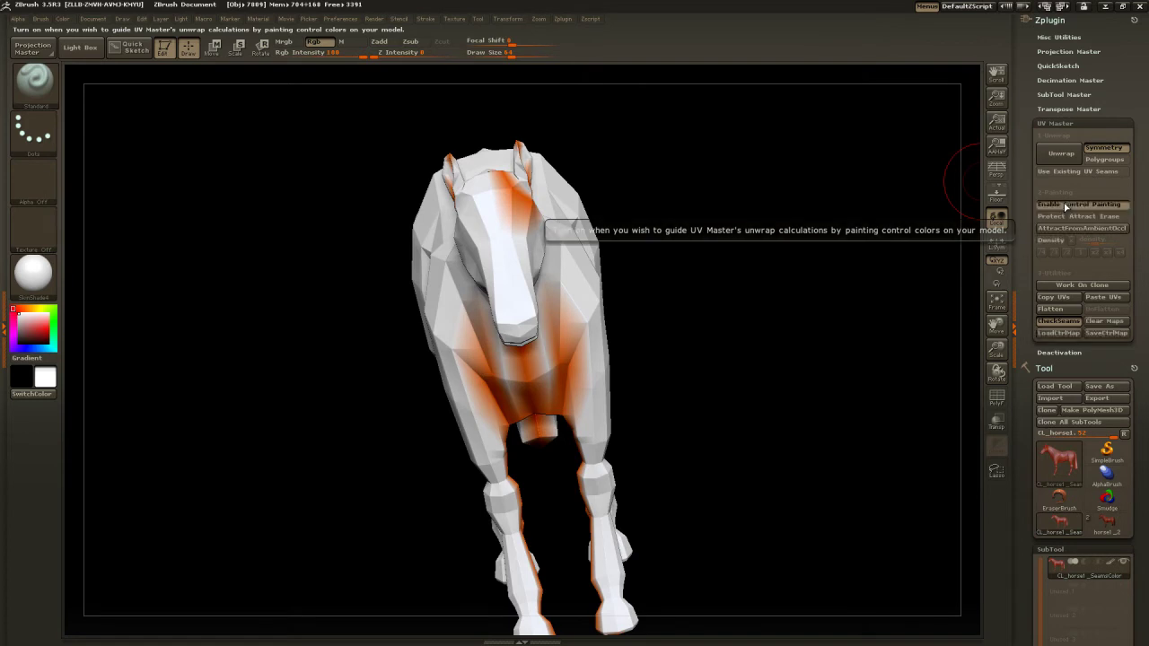
click(1056, 217)
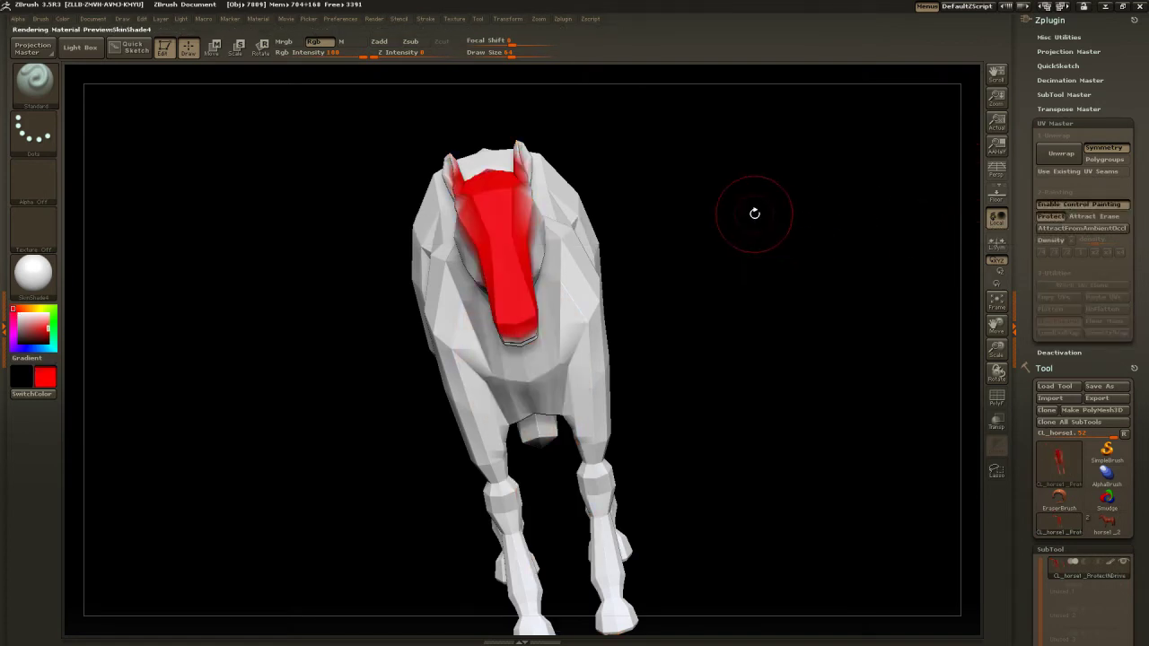
drag(757, 213, 706, 275)
drag(813, 262, 587, 334)
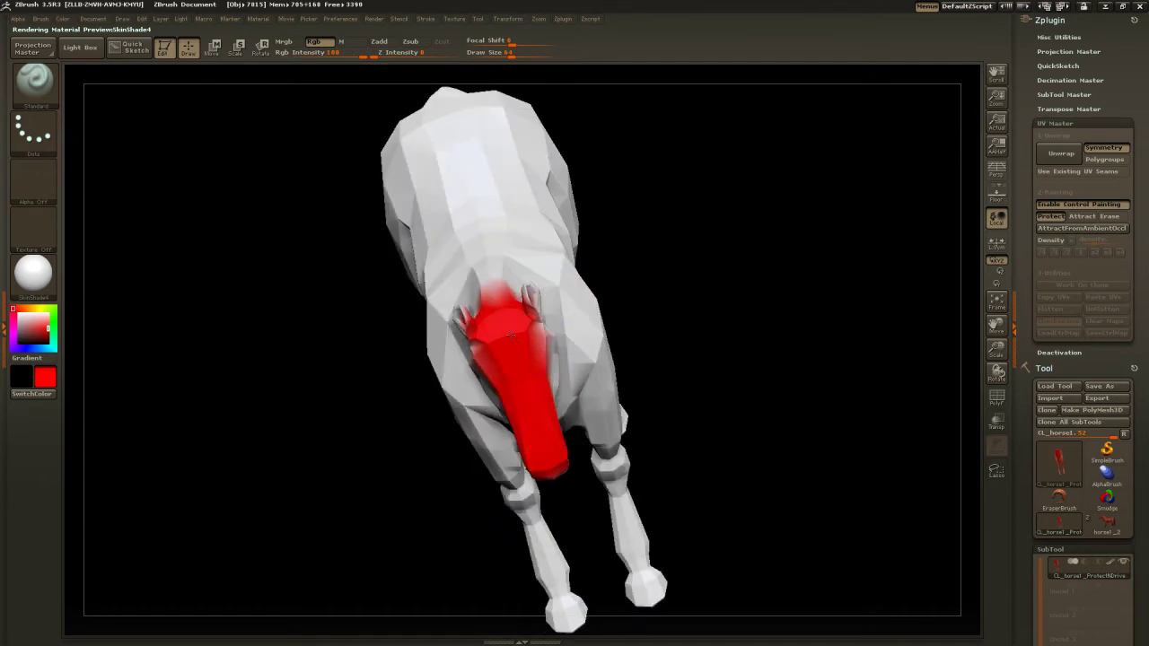
mouse_move(764, 278)
mouse_down()
mouse_move(782, 306)
mouse_move(533, 335)
mouse_move(426, 236)
mouse_up()
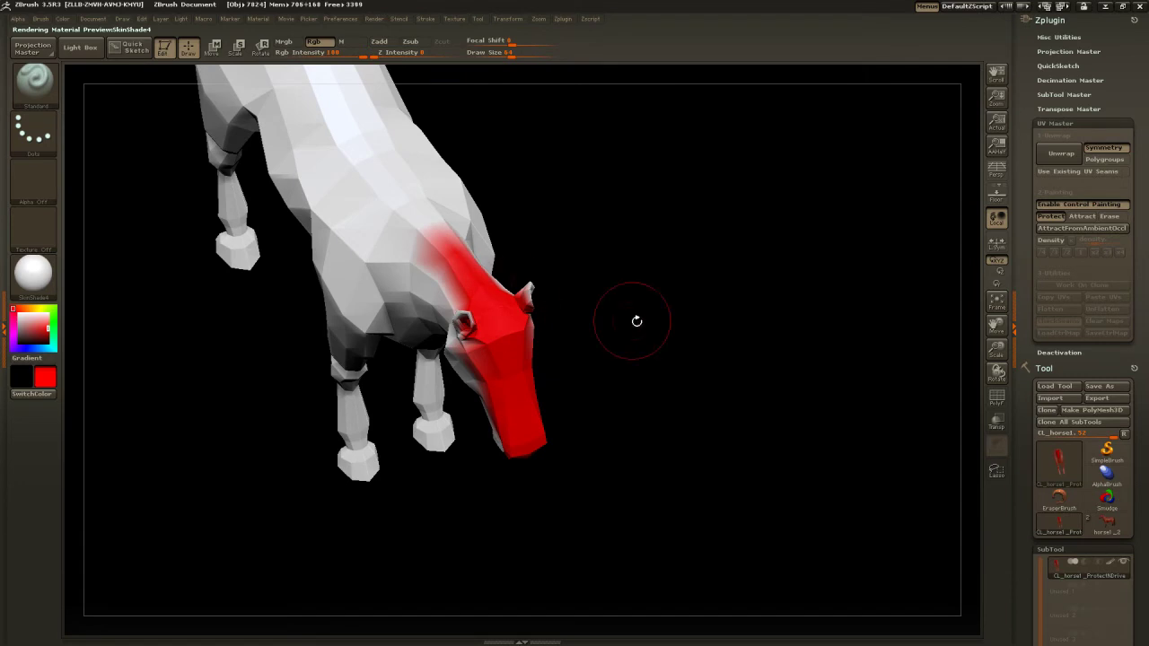
mouse_move(631, 321)
mouse_down()
mouse_move(659, 260)
mouse_move(685, 314)
mouse_move(716, 296)
mouse_move(760, 321)
mouse_up()
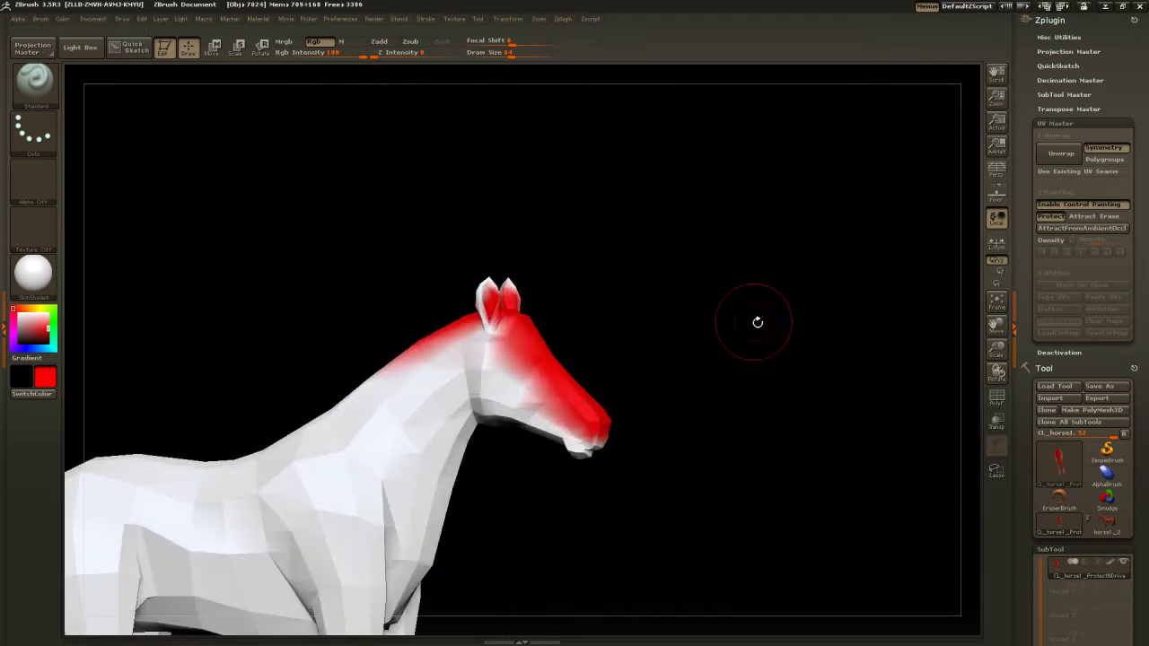
Unwrap the horse's UVs and preview the resulting seams.
click(1070, 157)
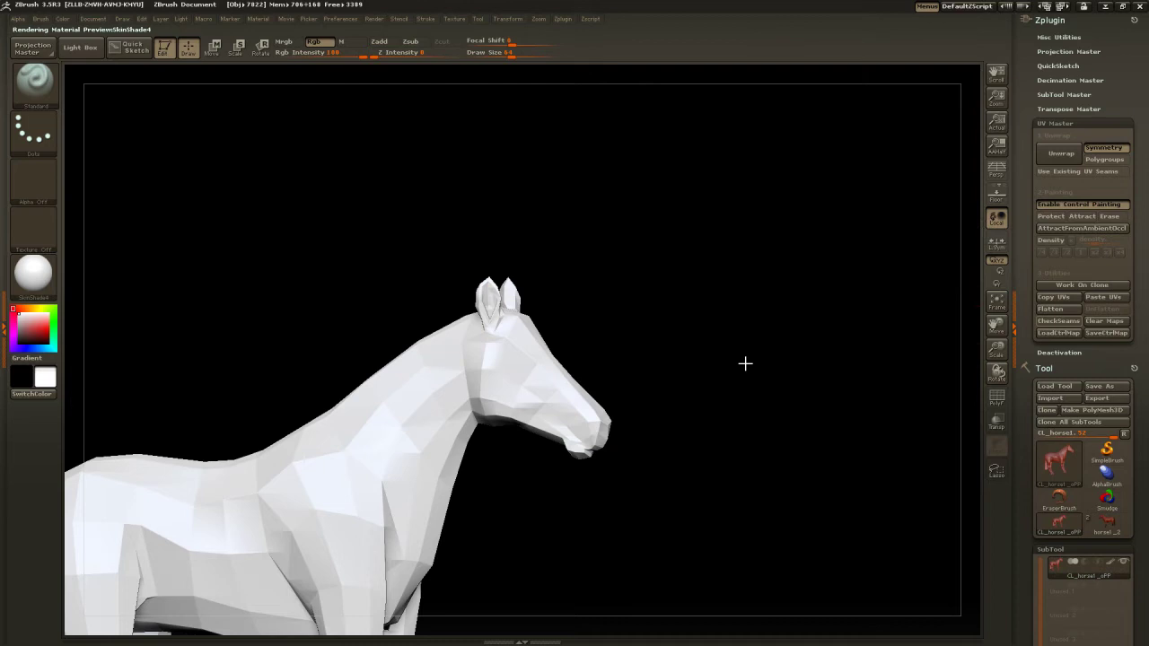
click(1058, 321)
drag(719, 389, 840, 287)
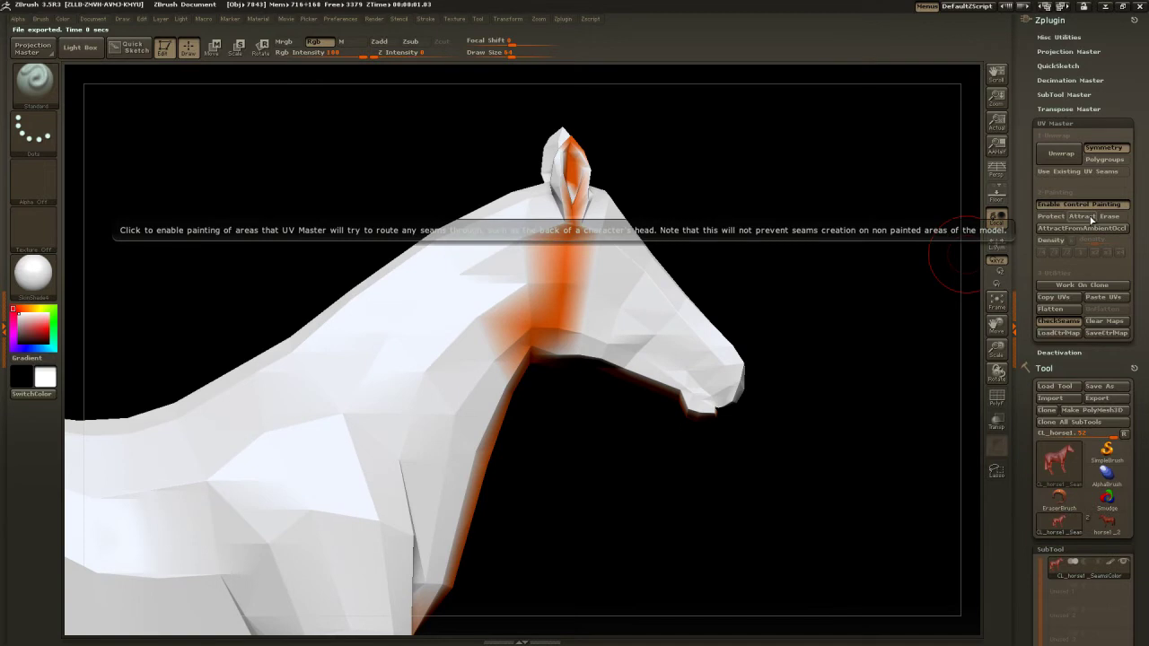
Paint blue Attract colour around the upper neck band behind the head and under the jaw.
click(1093, 219)
drag(939, 242, 579, 282)
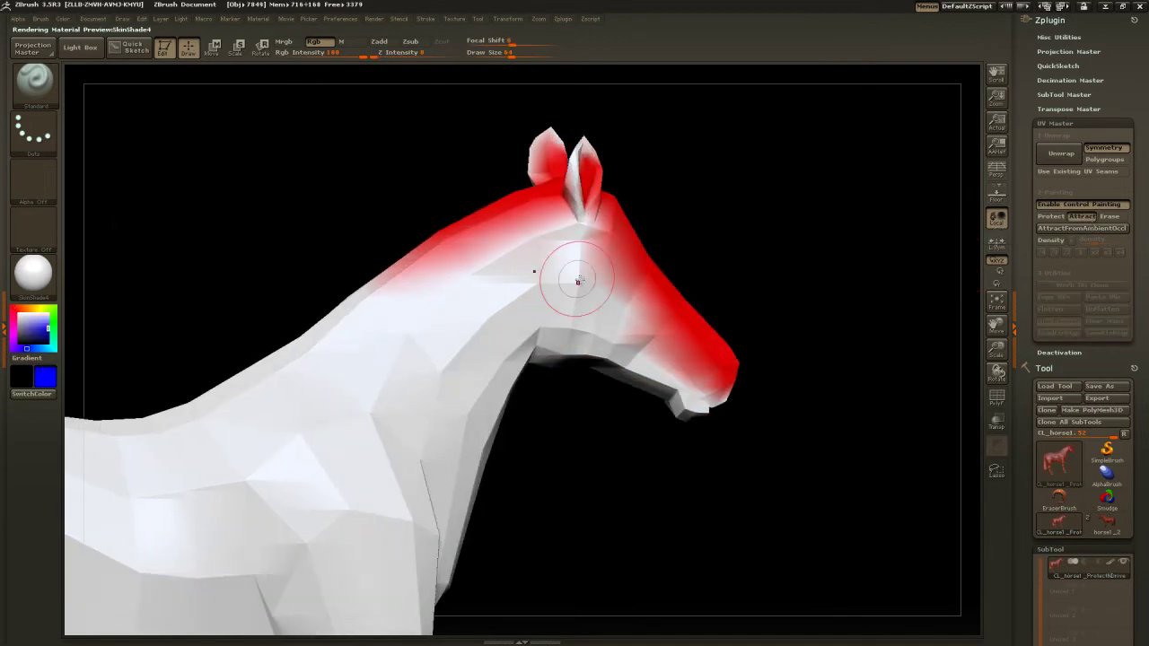
key(space)
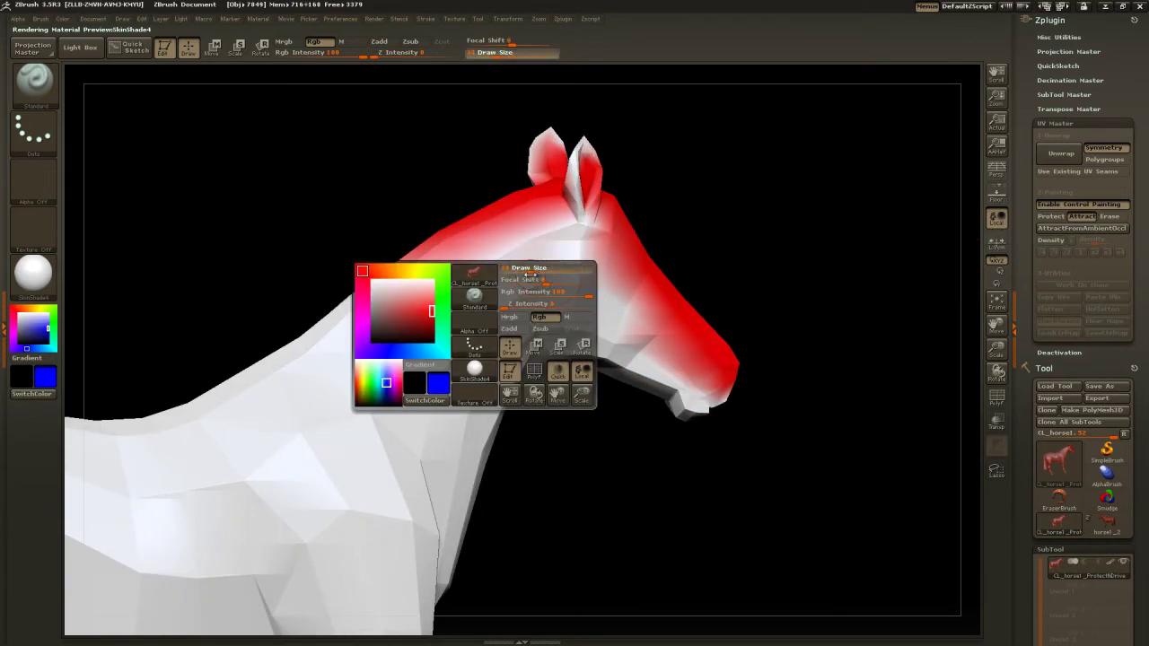
drag(532, 229, 534, 348)
drag(751, 243, 761, 273)
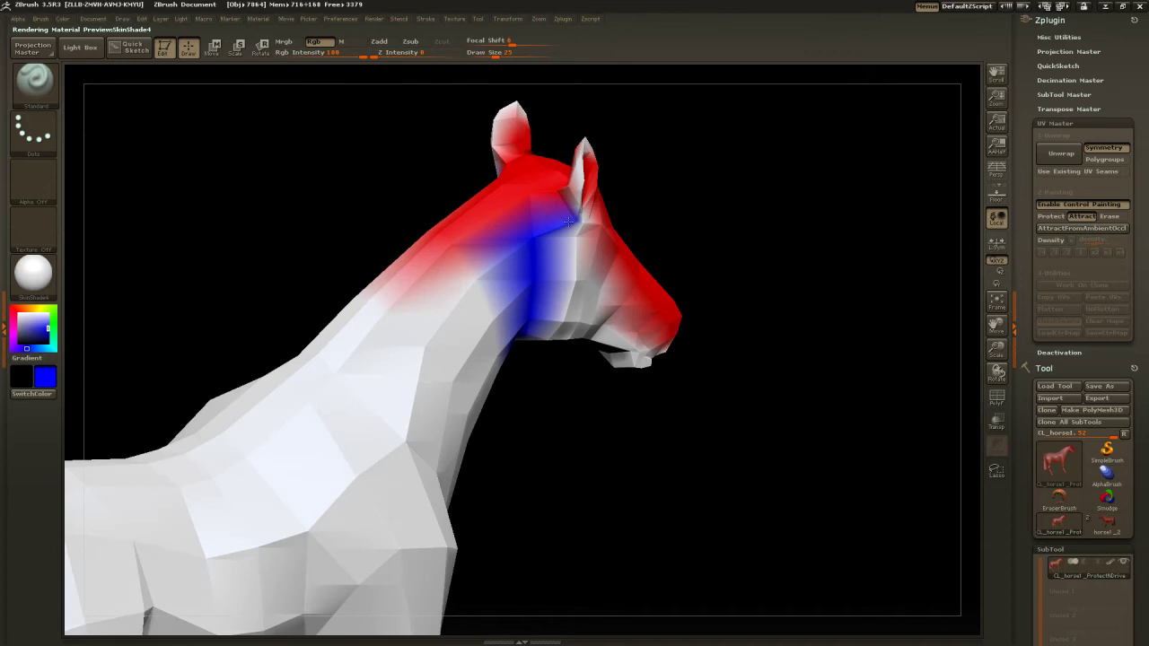
drag(780, 249, 789, 195)
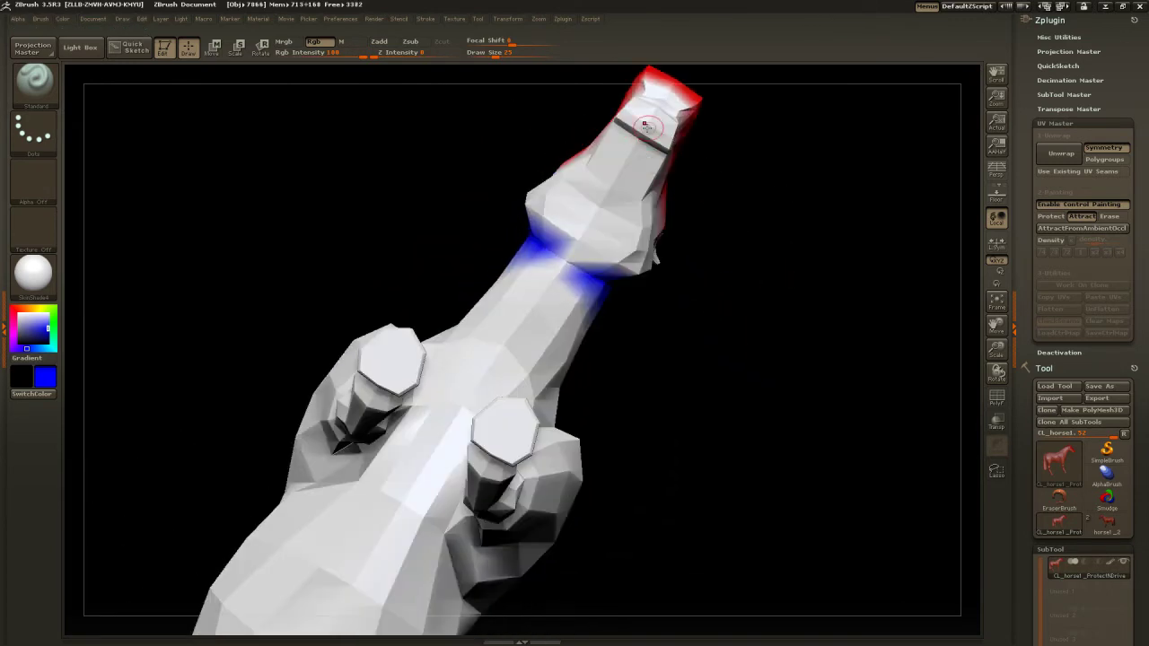
drag(645, 126, 568, 258)
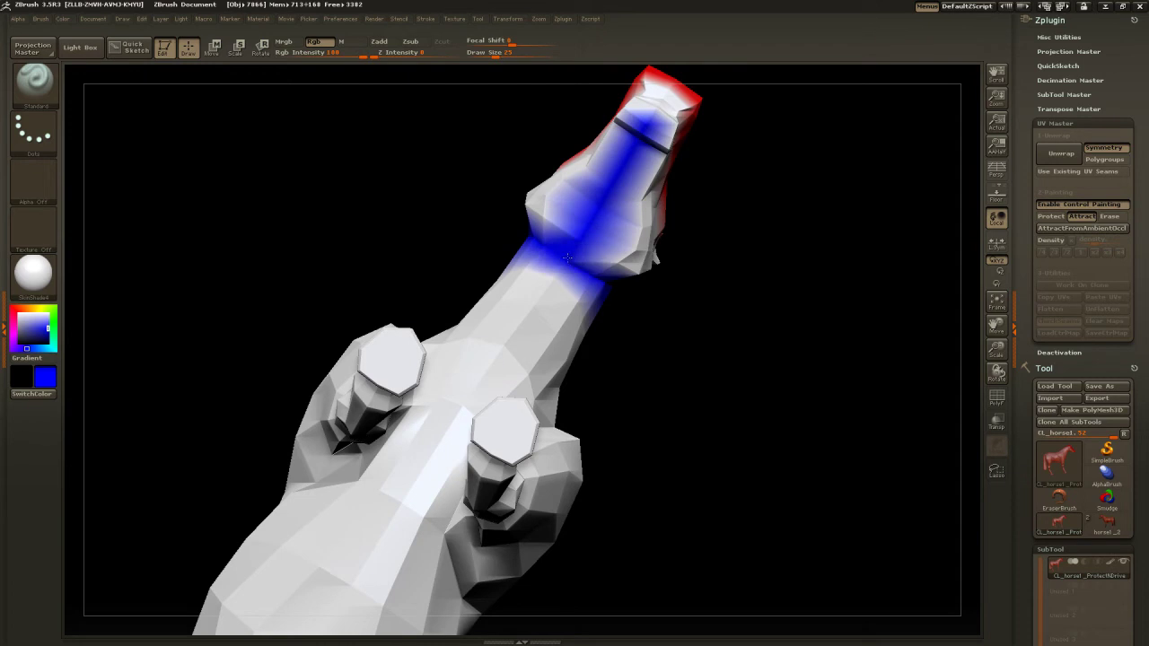
key(space)
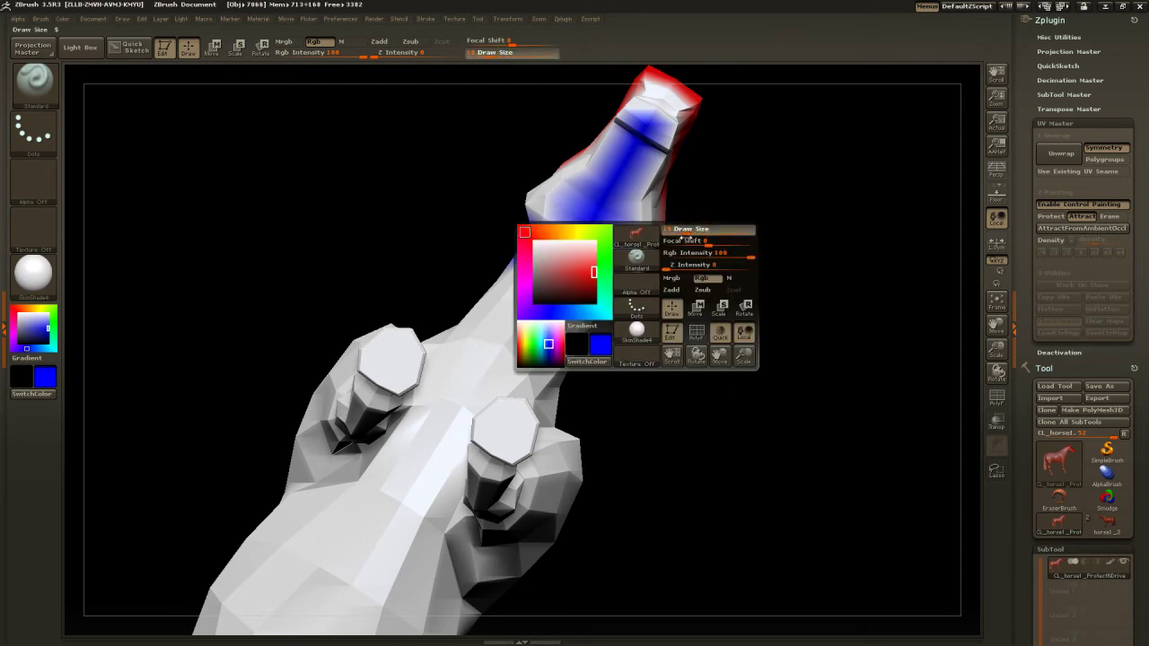
drag(679, 237, 741, 261)
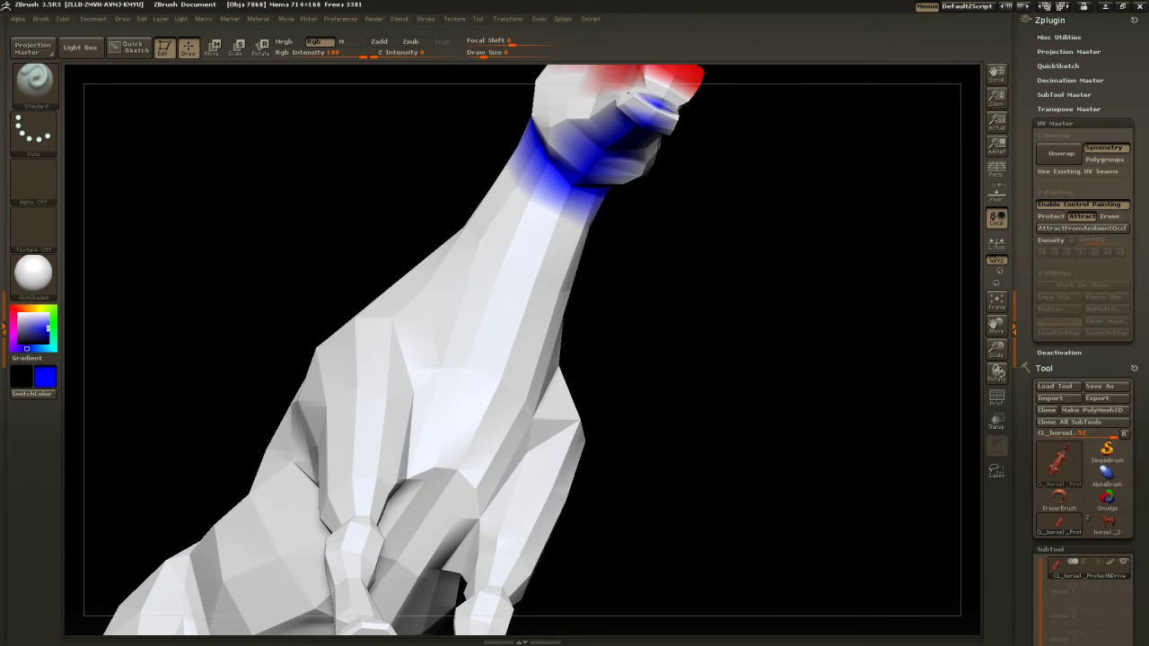
drag(647, 120, 657, 108)
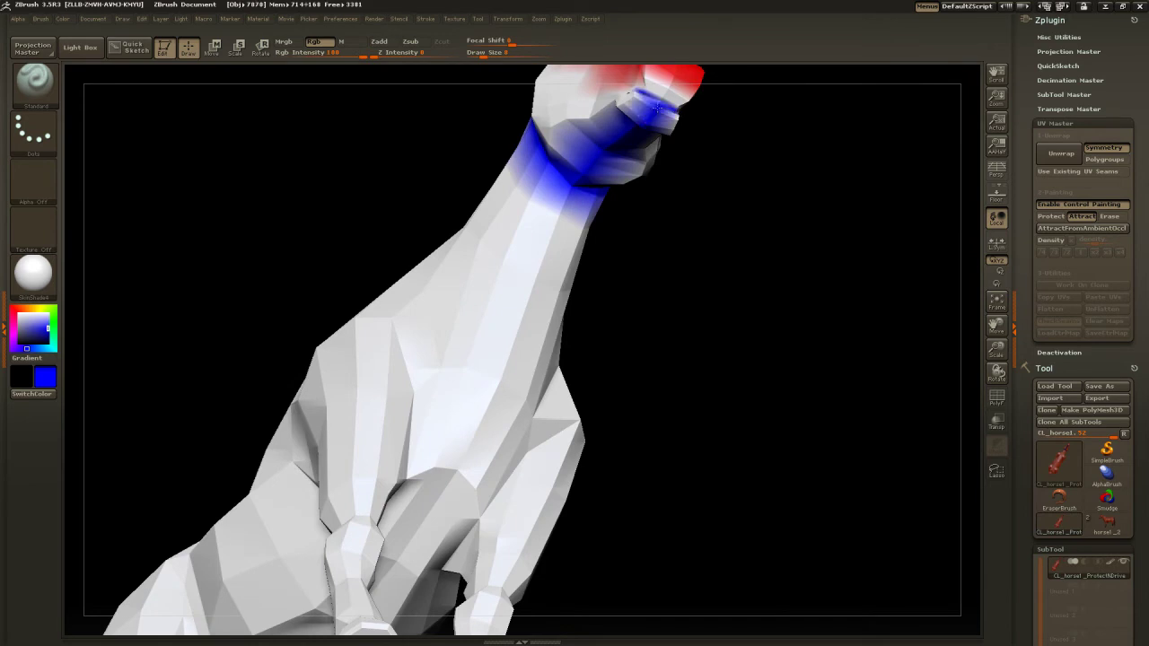
Unwrap again and view the seams along the front of the neck, chest and ears.
click(1062, 152)
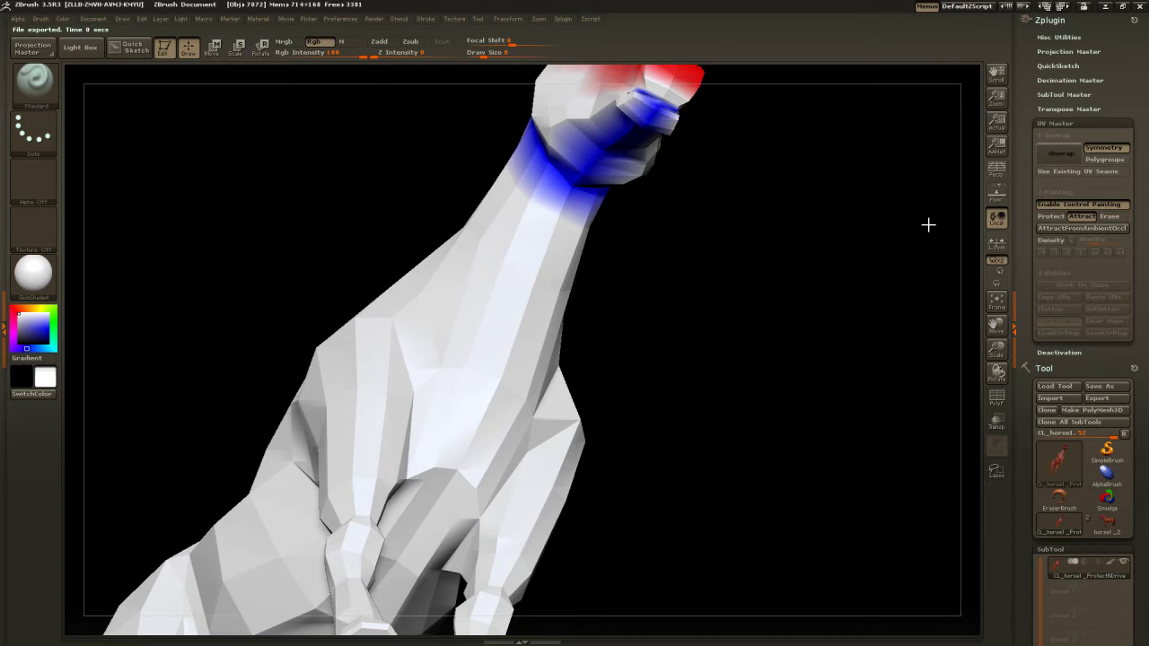
click(1058, 321)
drag(808, 278, 801, 292)
drag(883, 204, 624, 332)
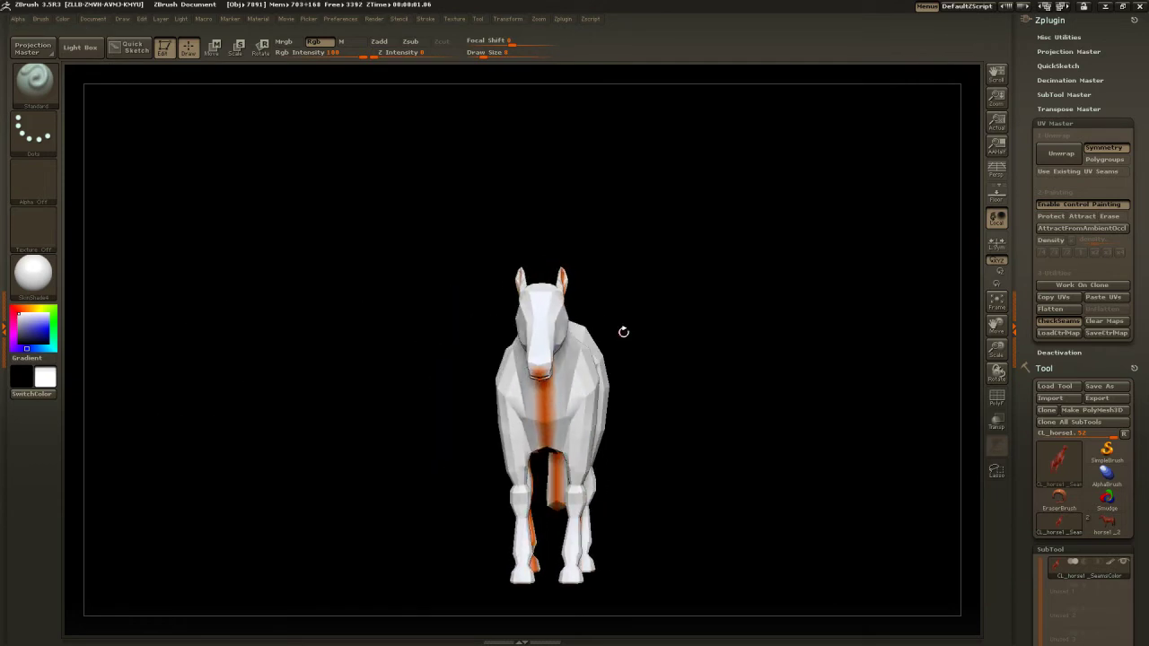
Flatten the horse's UVs to review the pelt layout, then restore the 3D model.
click(1053, 309)
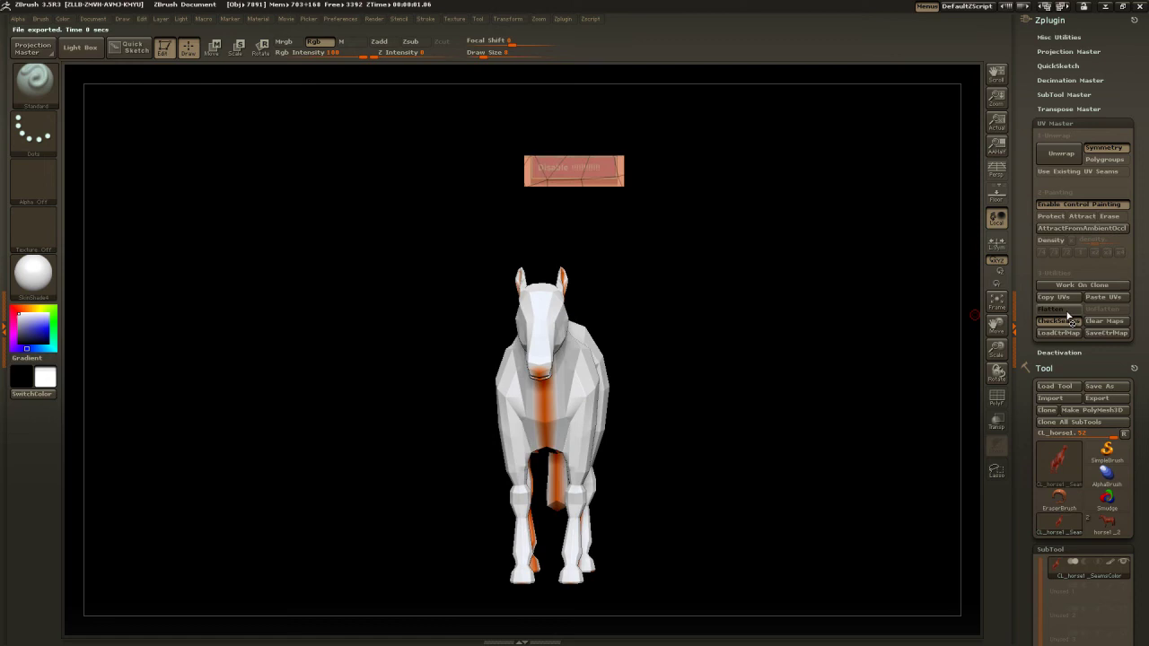
alt+drag(859, 269, 786, 274)
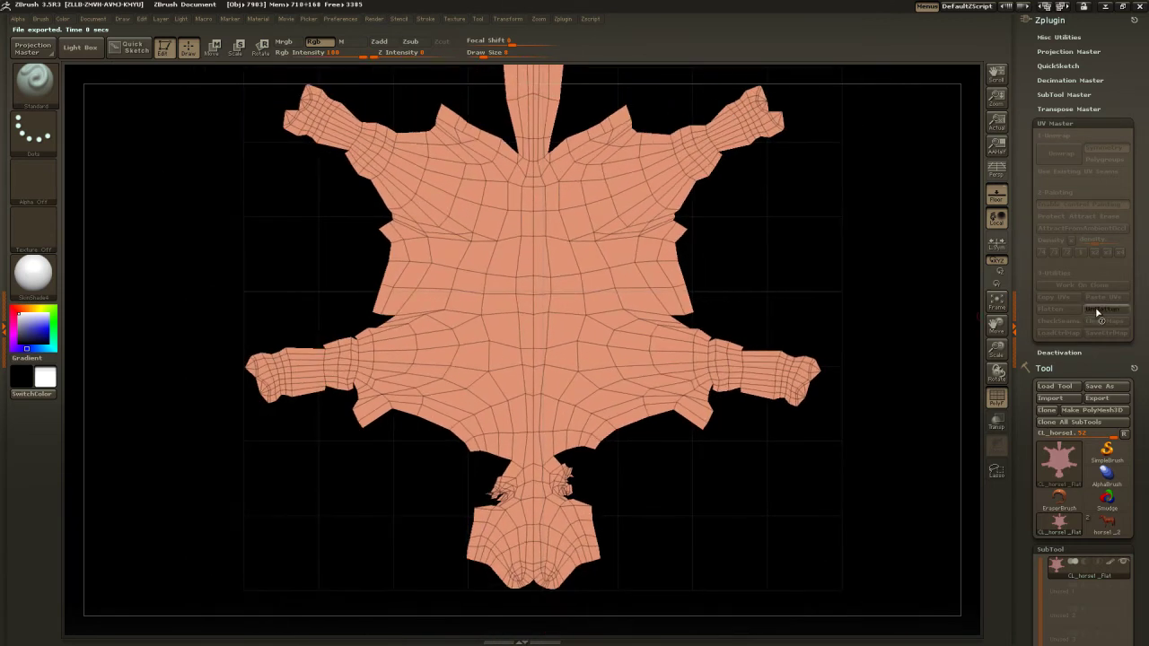
click(1097, 312)
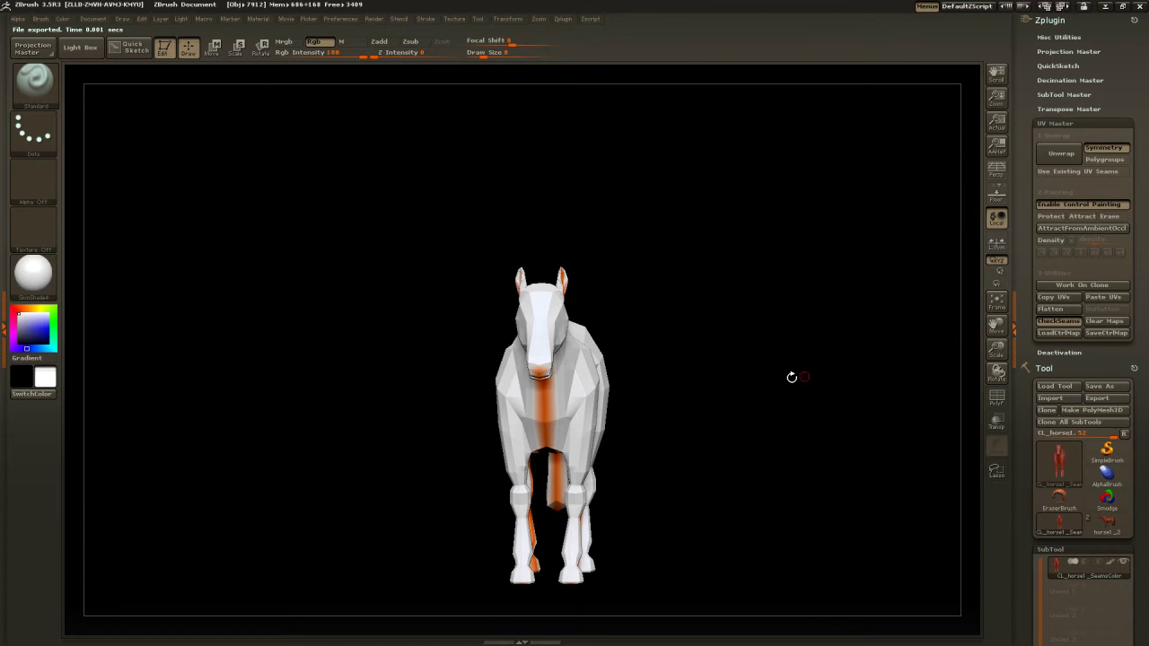
drag(873, 379, 817, 375)
mouse_move(1109, 527)
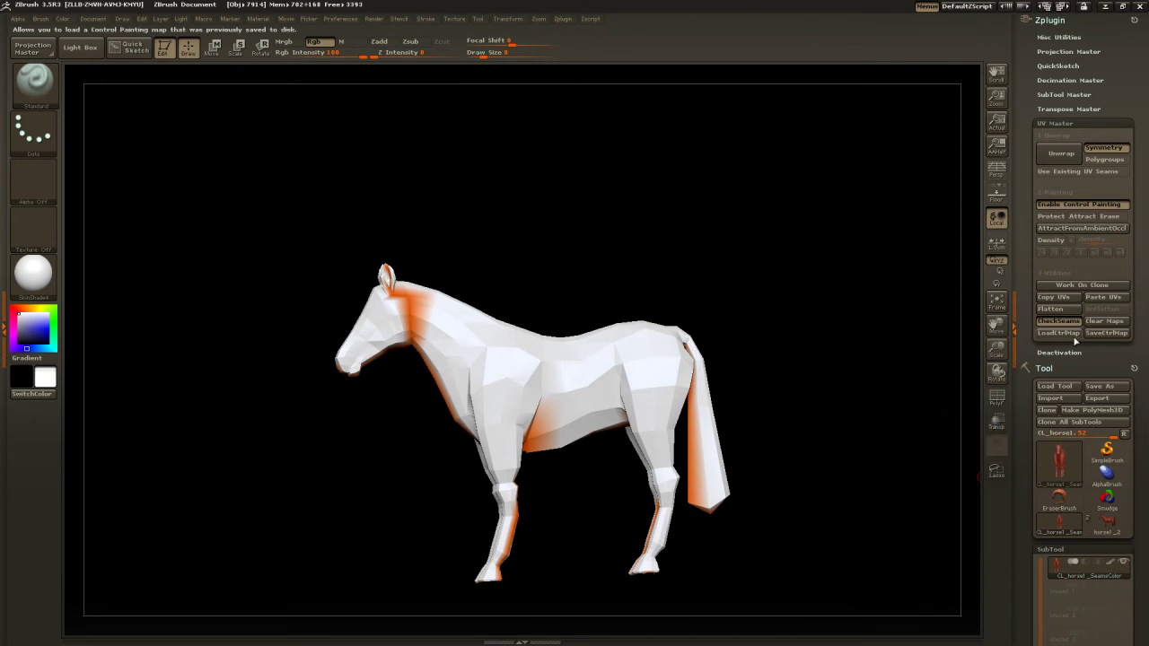
Copy the clone's UVs and paste them onto the textured horse1_2 model.
click(1064, 298)
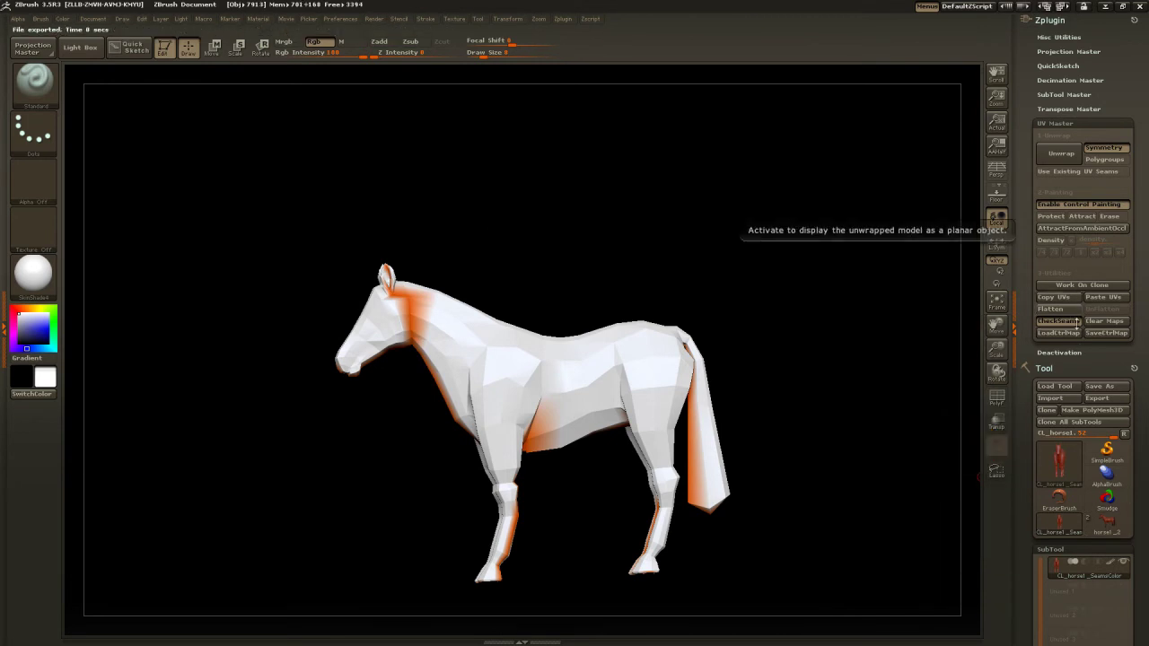
click(1112, 528)
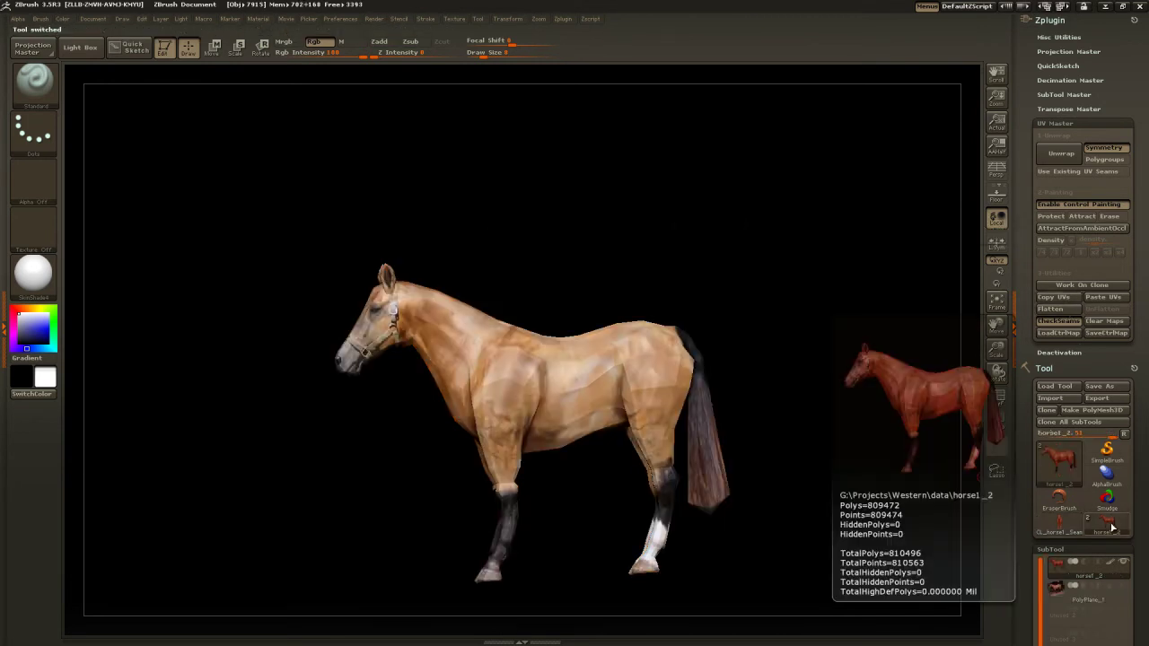
click(1111, 297)
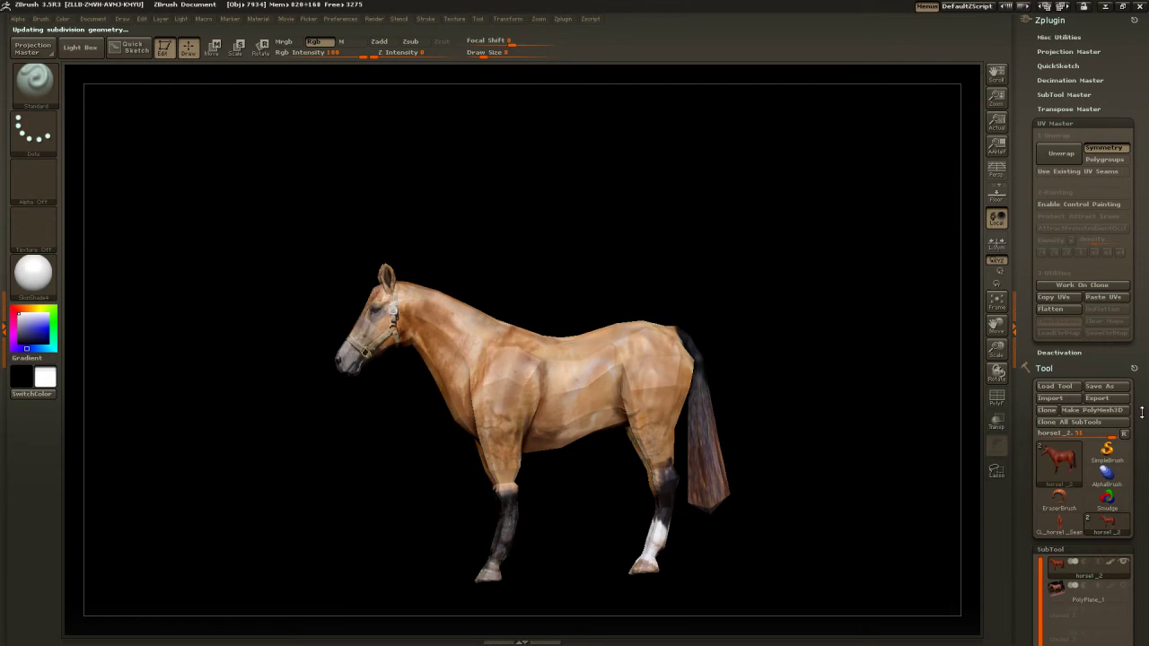
Drop horse1_2 to its lowest subdivision level in Tool > Geometry.
scroll(1142, 413, down, 5)
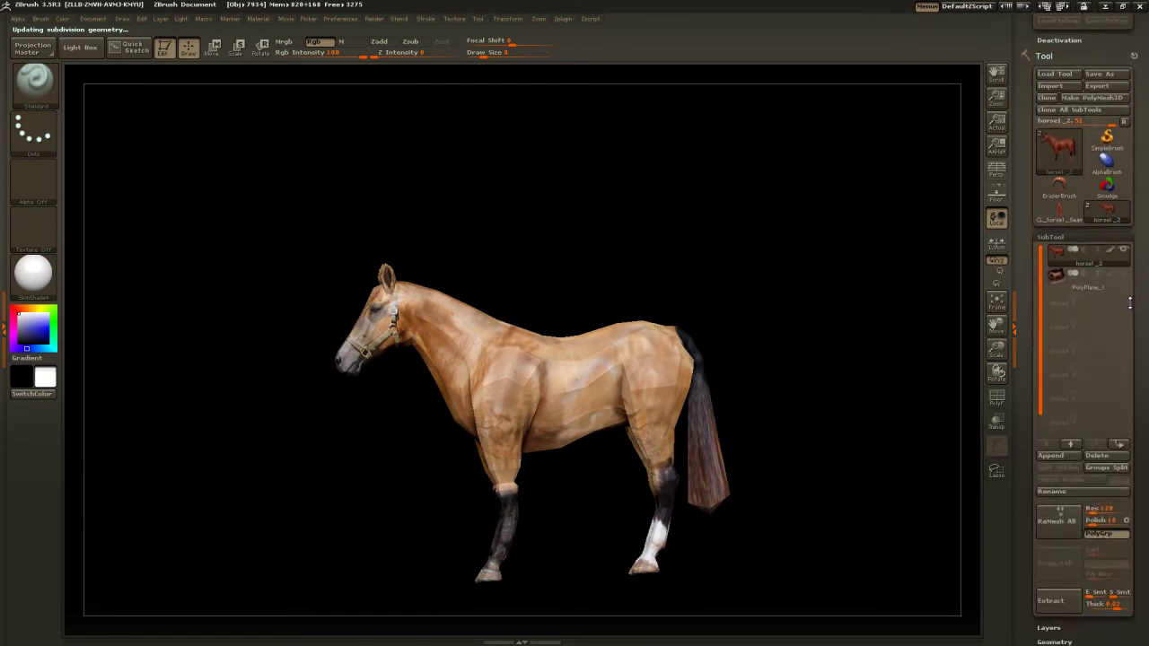
scroll(1130, 303, down, 5)
scroll(1127, 310, up, 8)
scroll(1125, 314, down, 1)
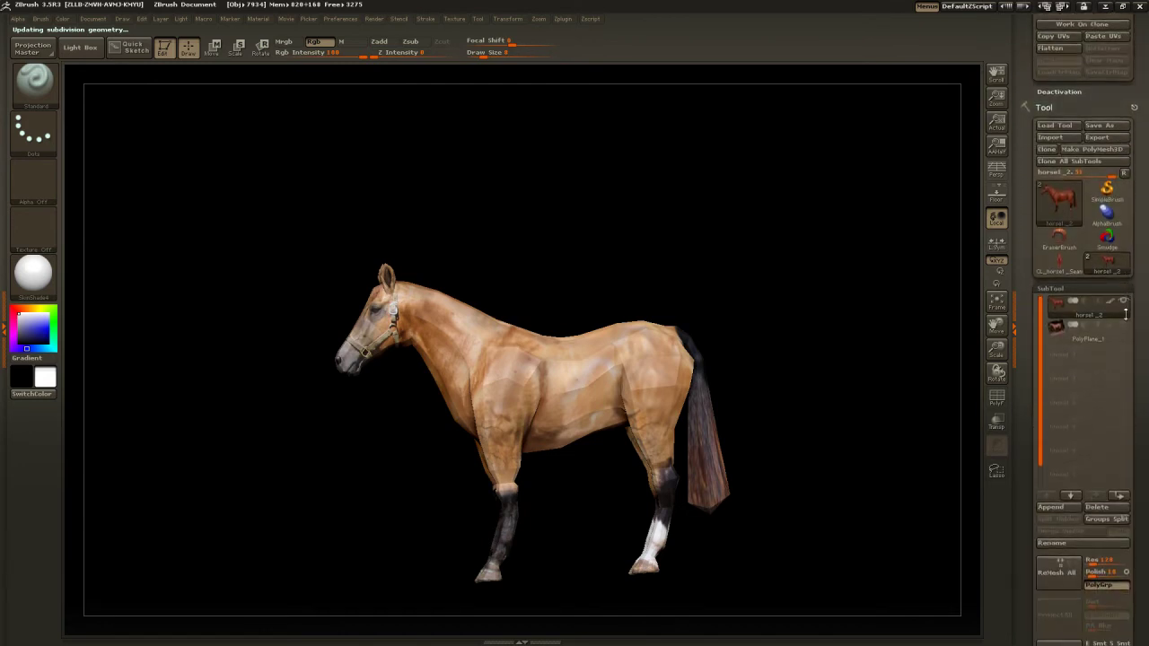
scroll(1125, 314, down, 1)
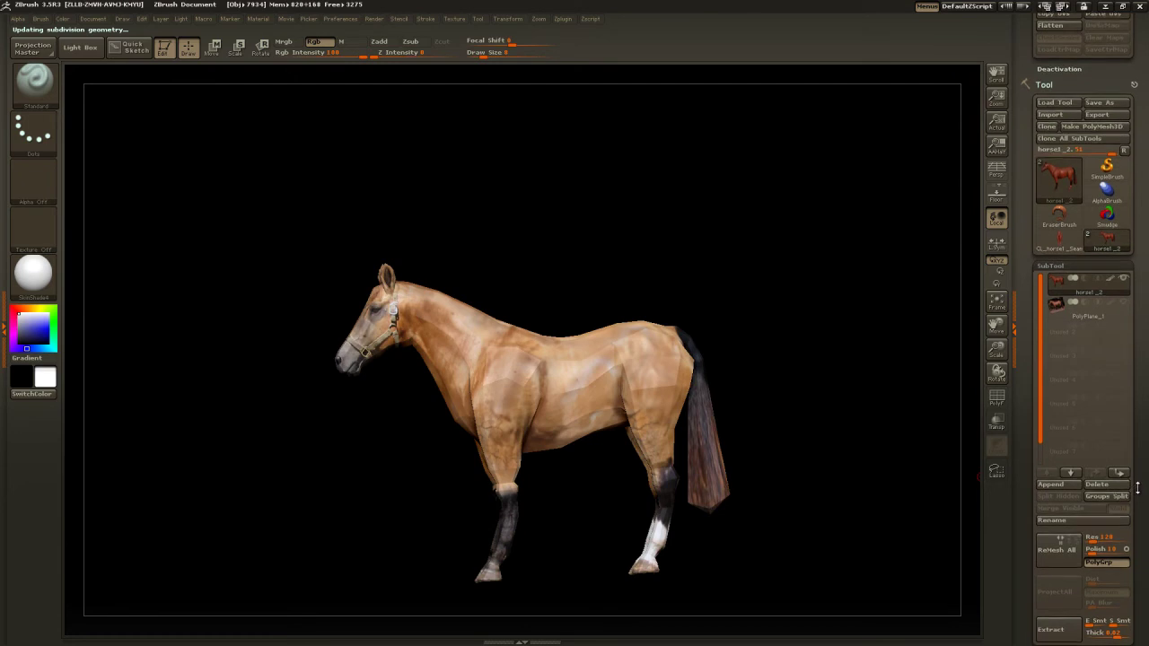
drag(1137, 487, 1077, 396)
click(1055, 370)
click(1042, 393)
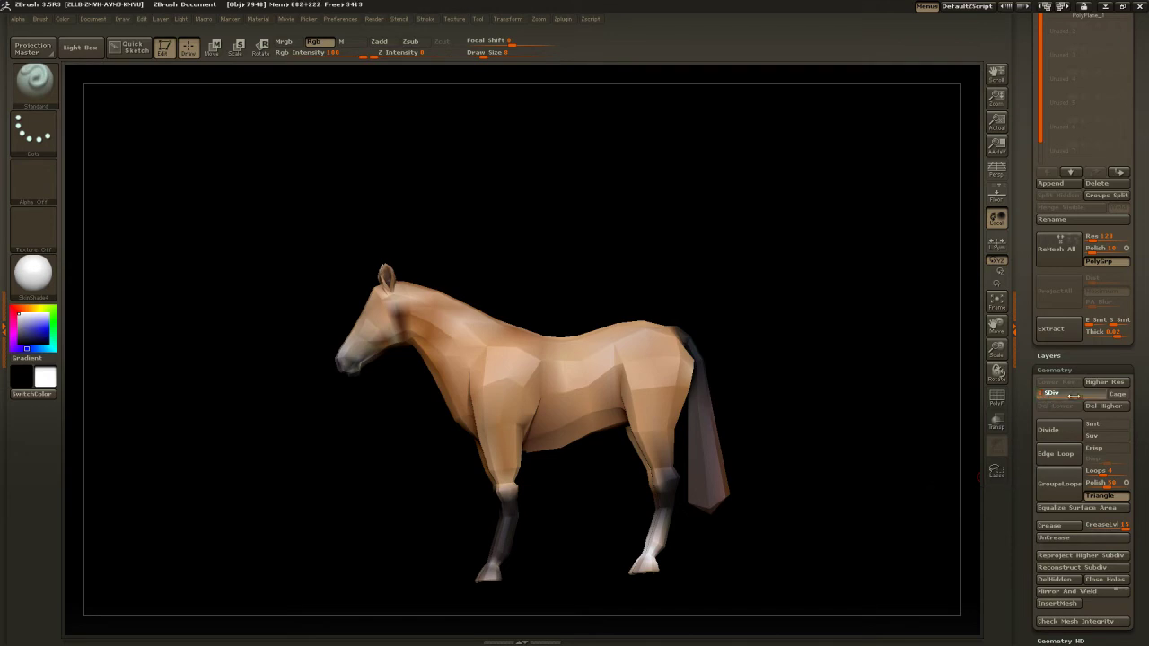
At SDiv 6, bake the polypaint into a new 1024×1024 horse1_2 texture and make it current.
drag(1104, 396, 1136, 444)
scroll(1141, 454, down, 10)
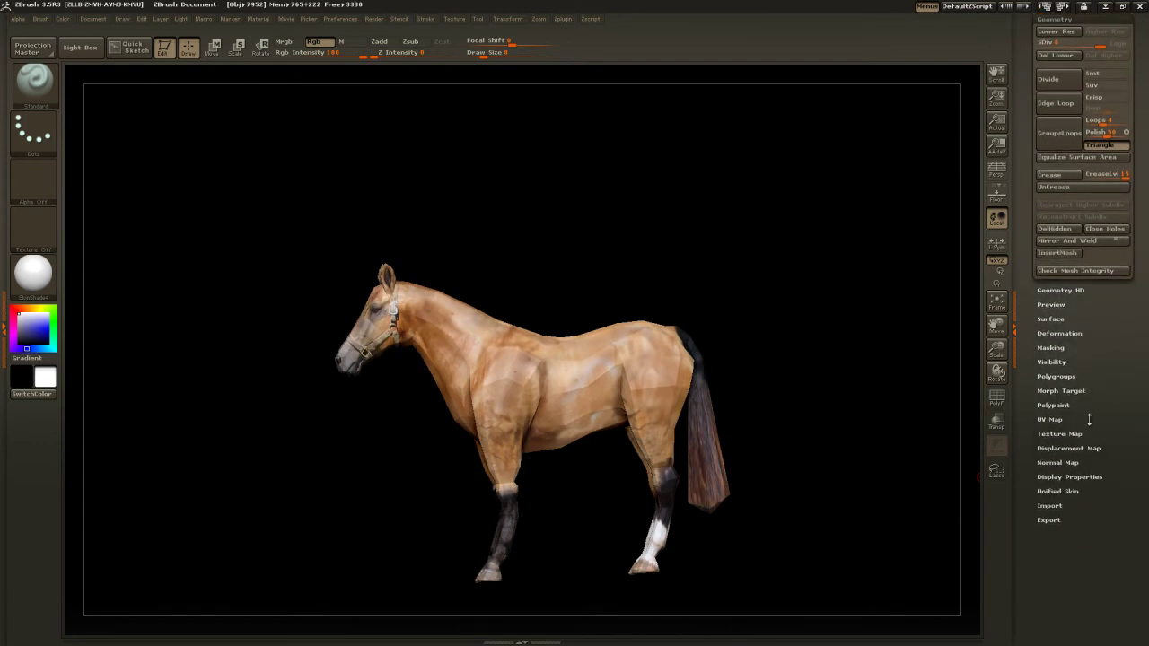
click(1077, 433)
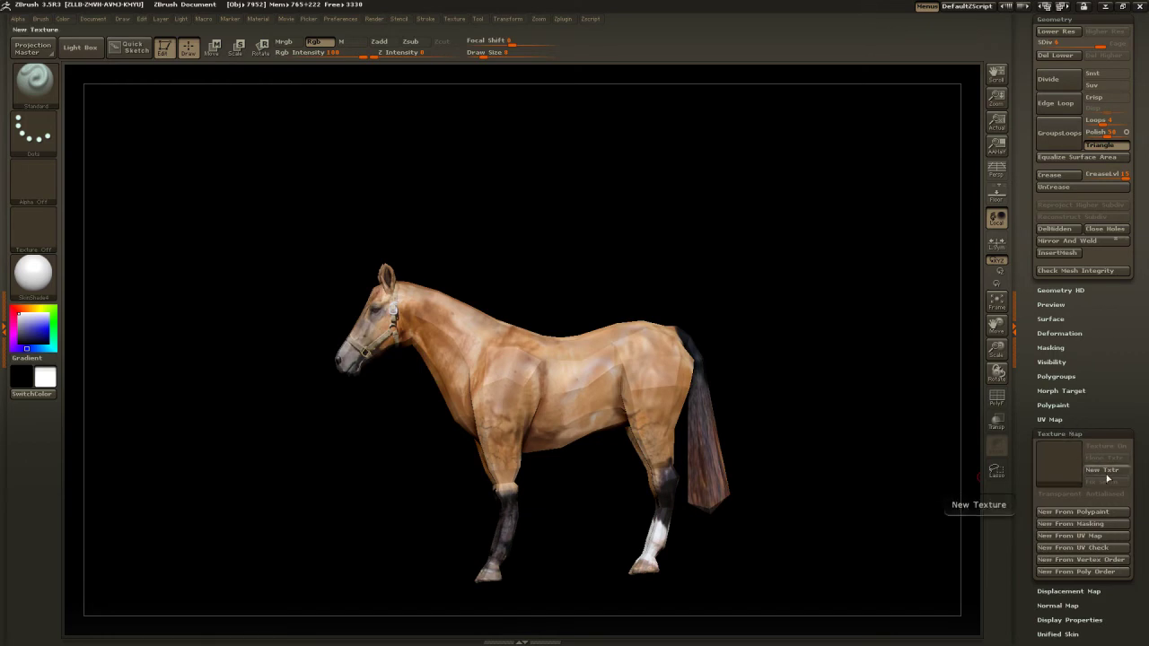
click(1107, 470)
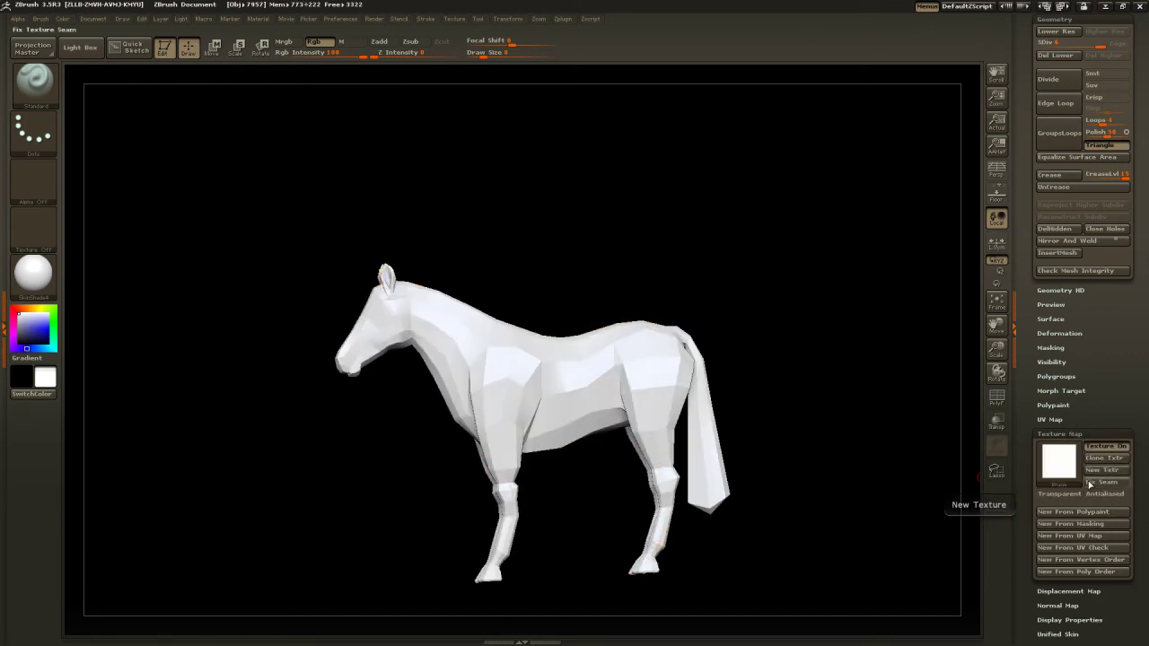
click(1081, 515)
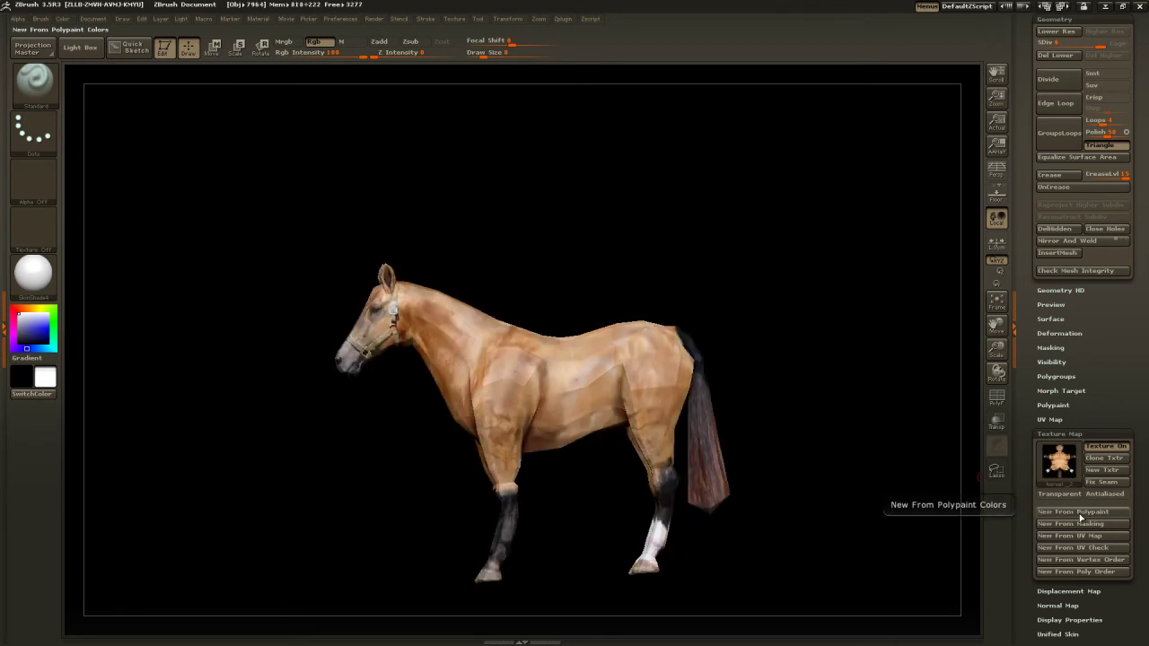
mouse_move(1059, 460)
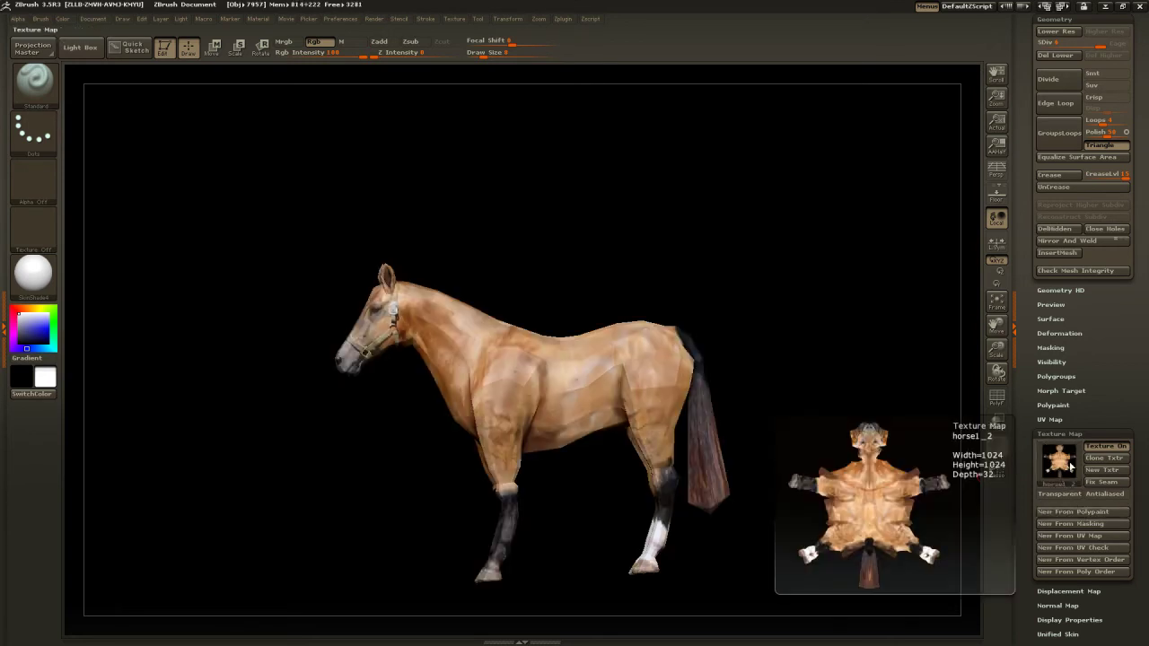
click(1097, 459)
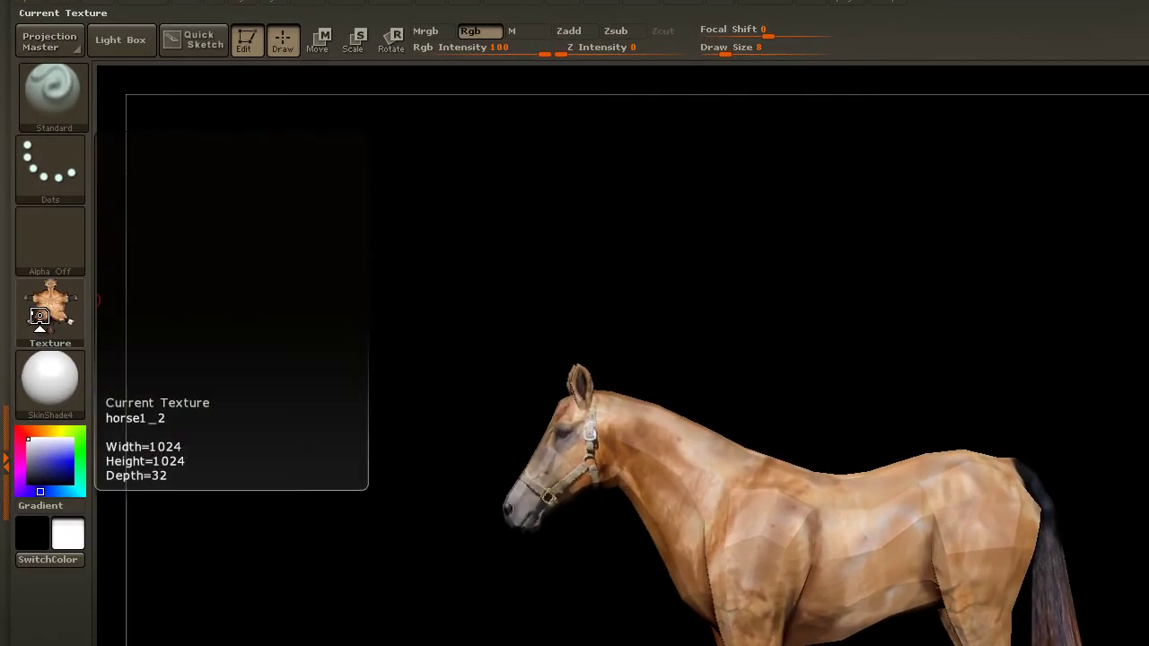
click(34, 231)
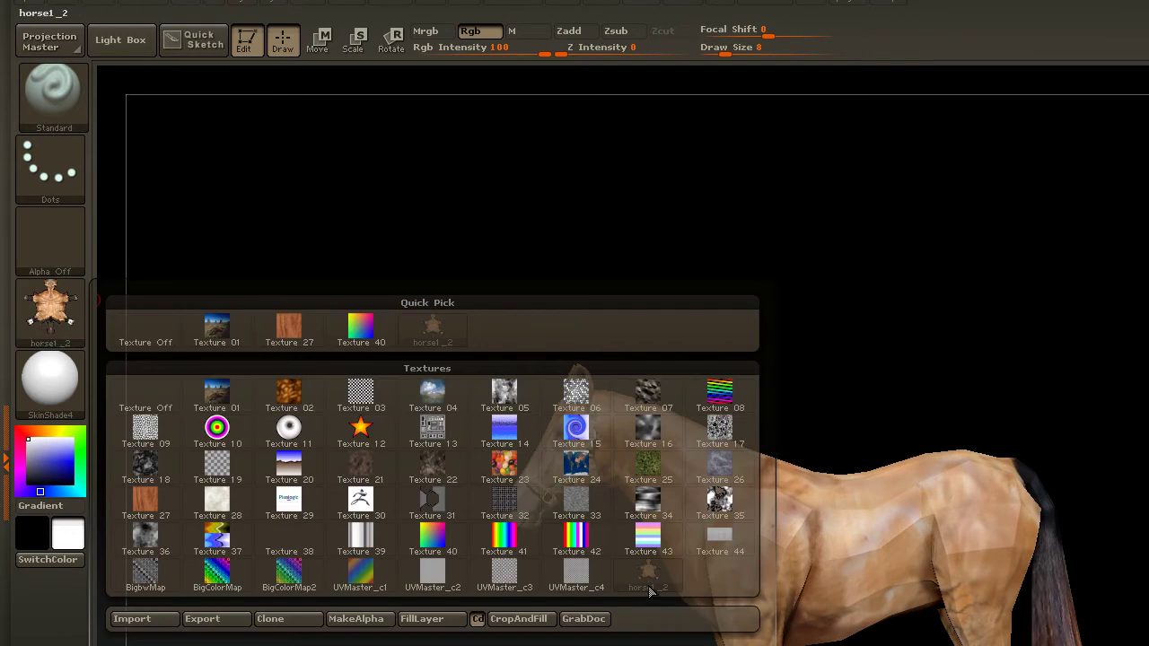
mouse_move(654, 587)
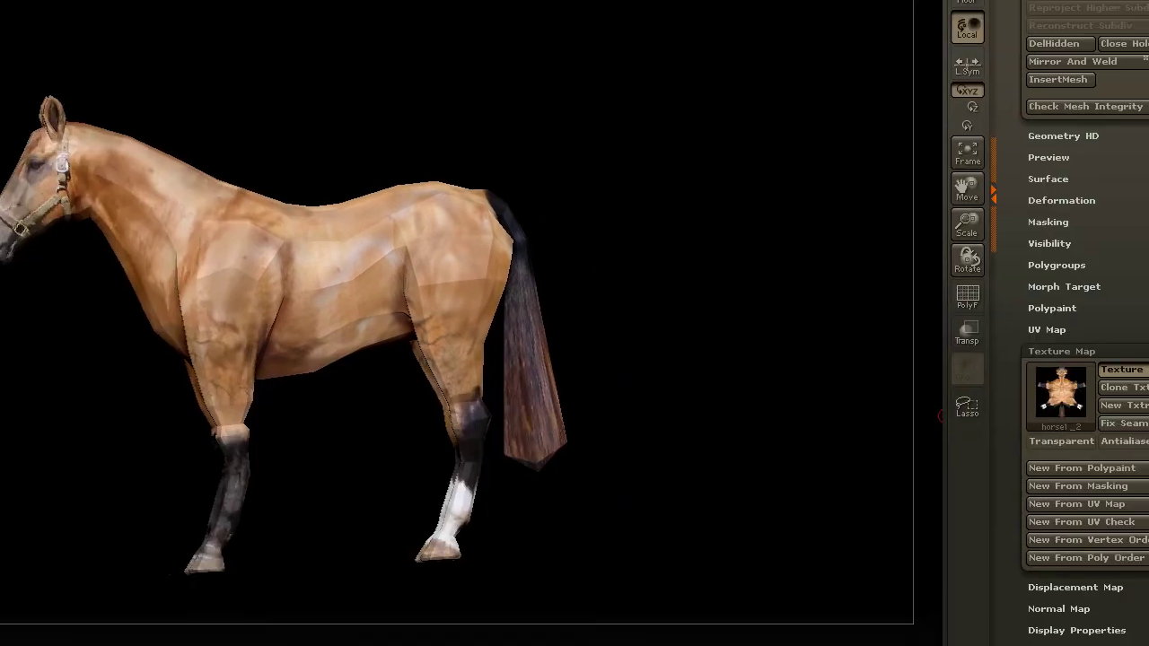
Lower the horse from SDiv 6 to 1 so the low-poly mesh shows the baked texture.
scroll(1115, 381, up, 10)
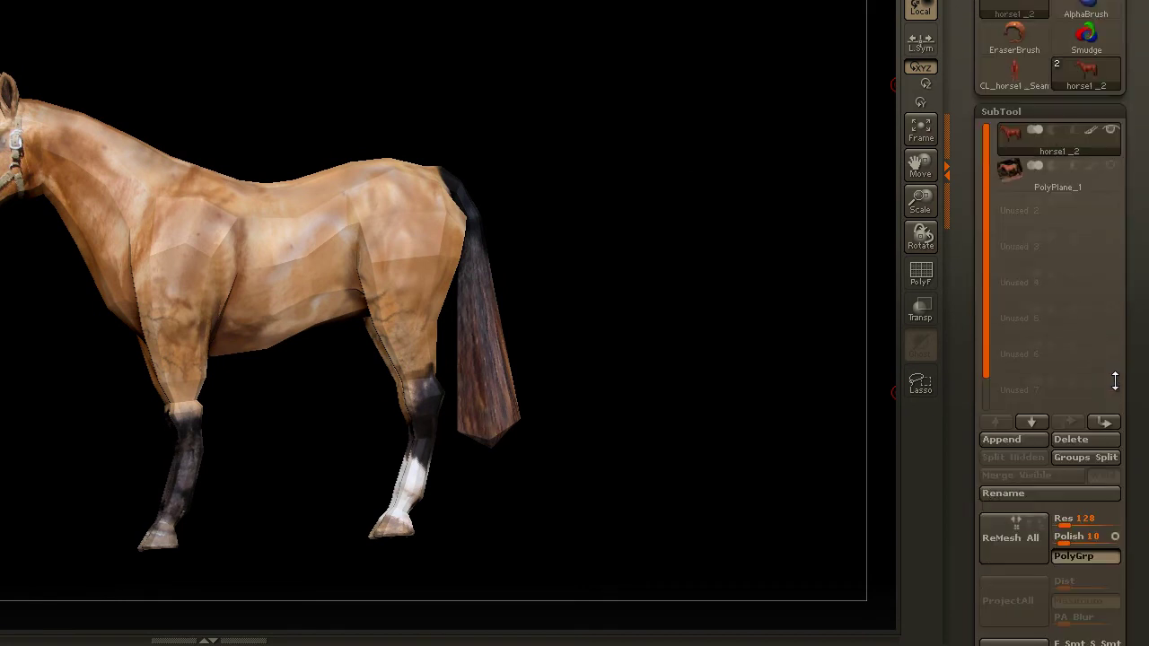
drag(1119, 389, 1130, 203)
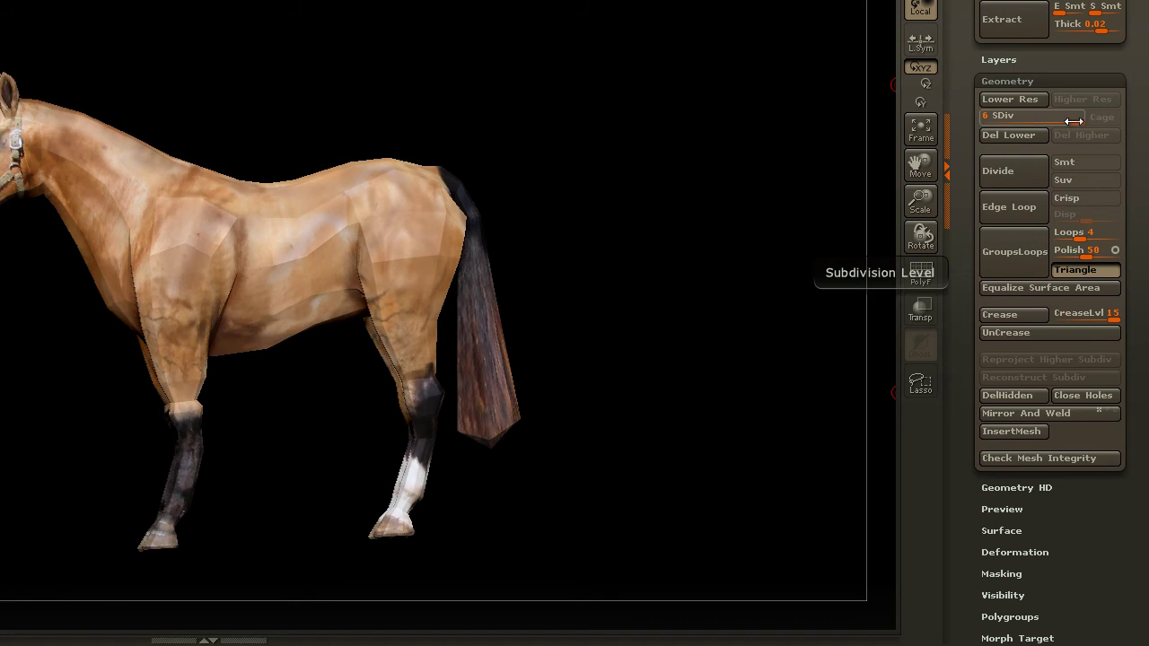
drag(1073, 122, 988, 116)
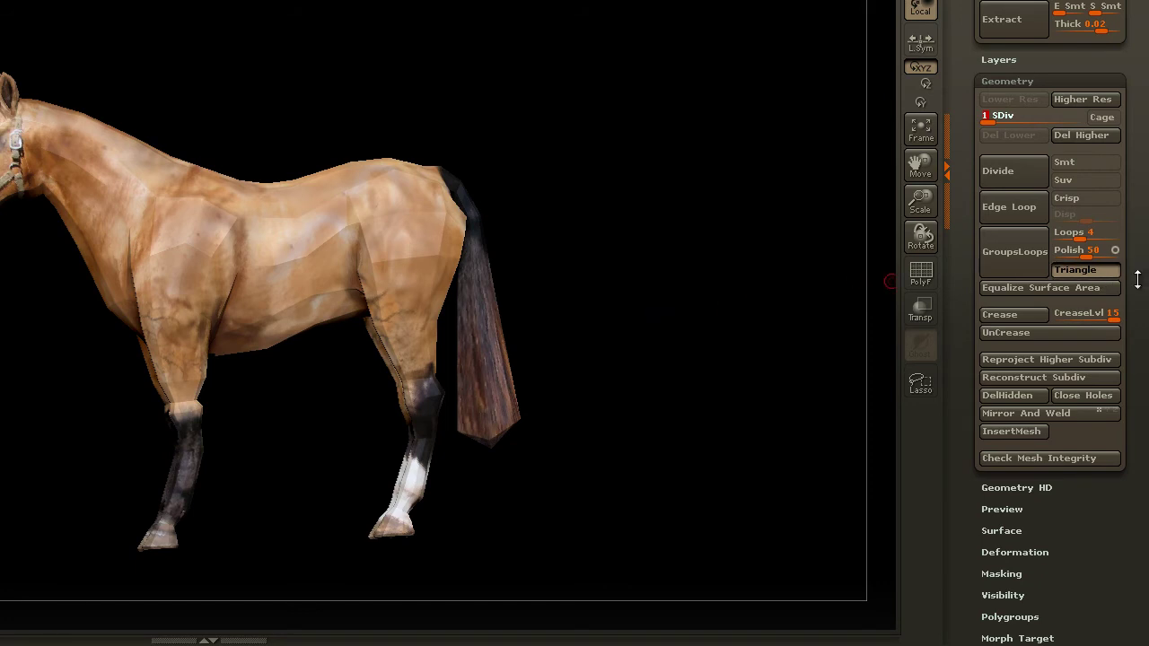
drag(1138, 281, 1144, 90)
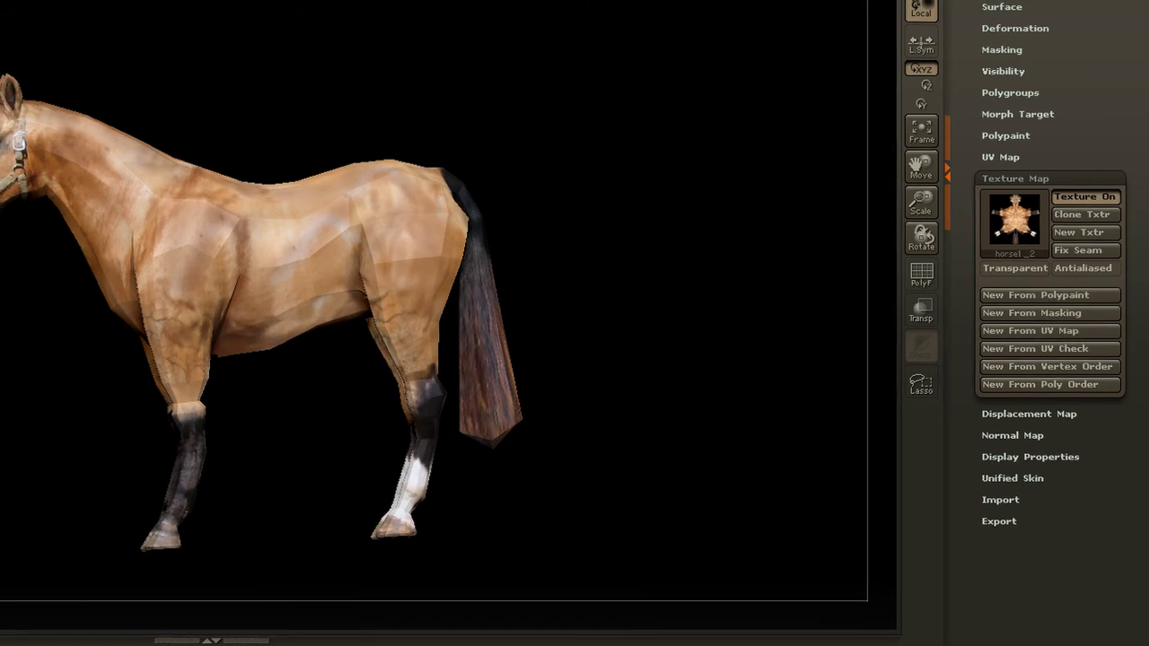
Flip the horse texture vertically and export it to the Western folder as horse_T.psd.
click(455, 18)
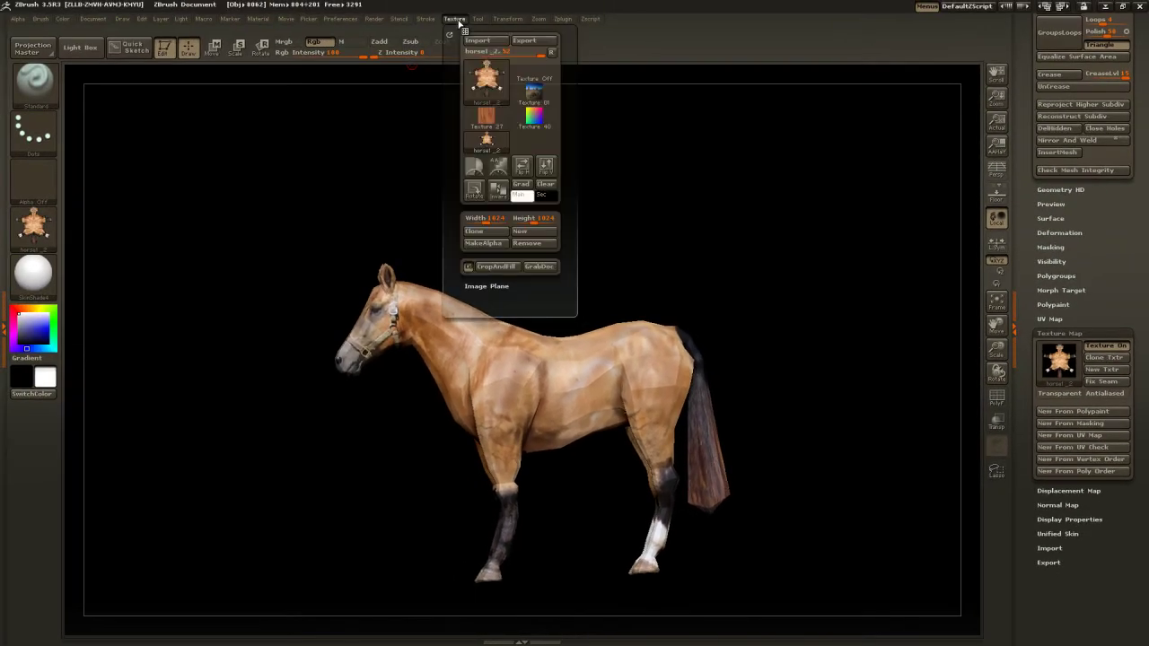
click(547, 166)
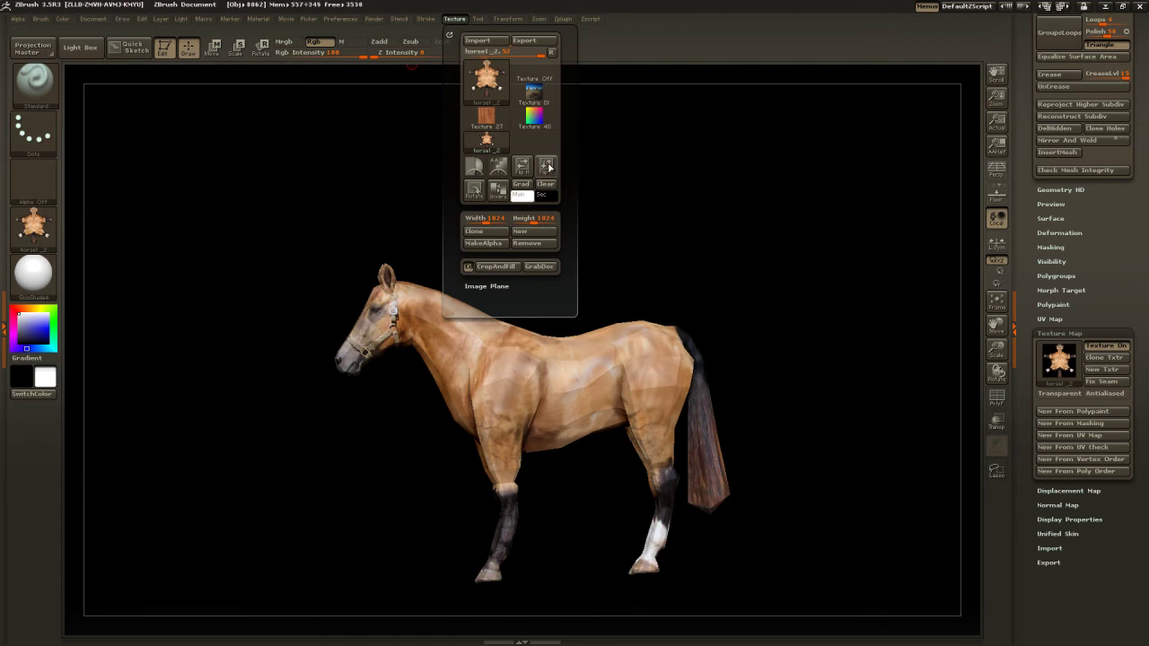
click(527, 41)
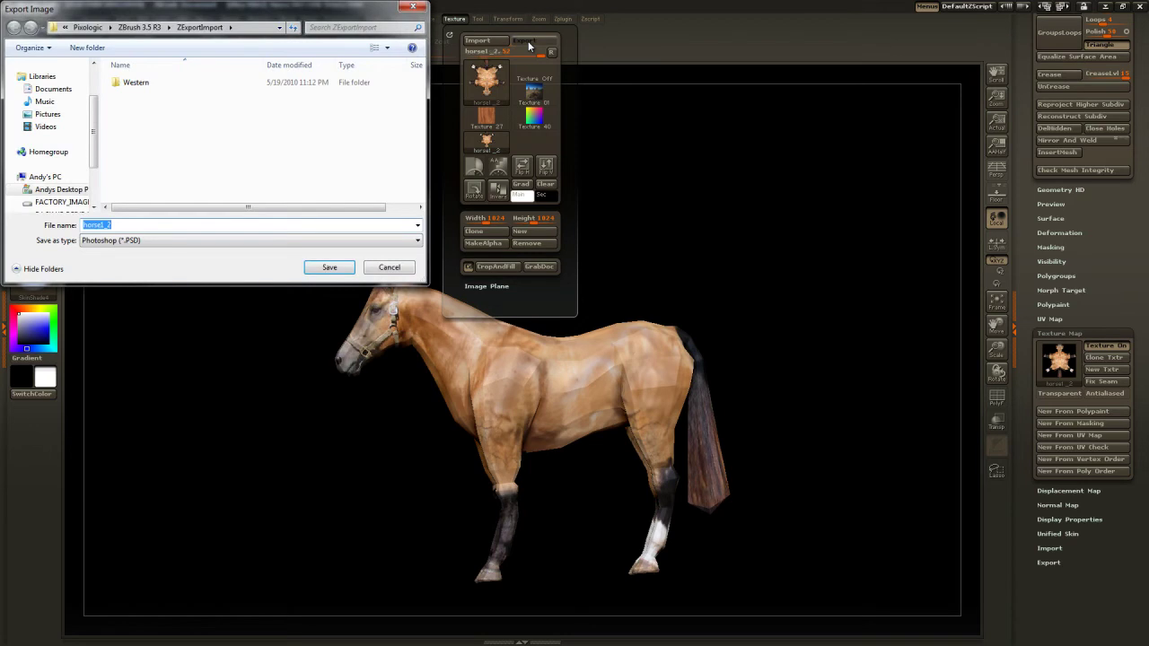
double_click(134, 82)
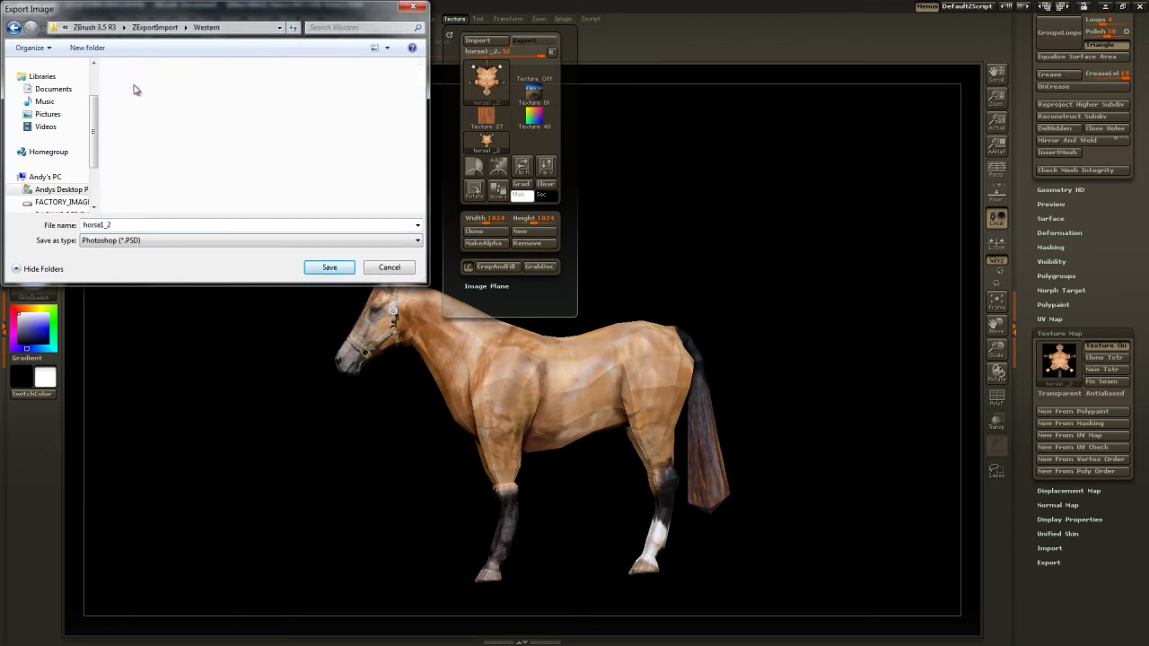
click(133, 225)
click(137, 226)
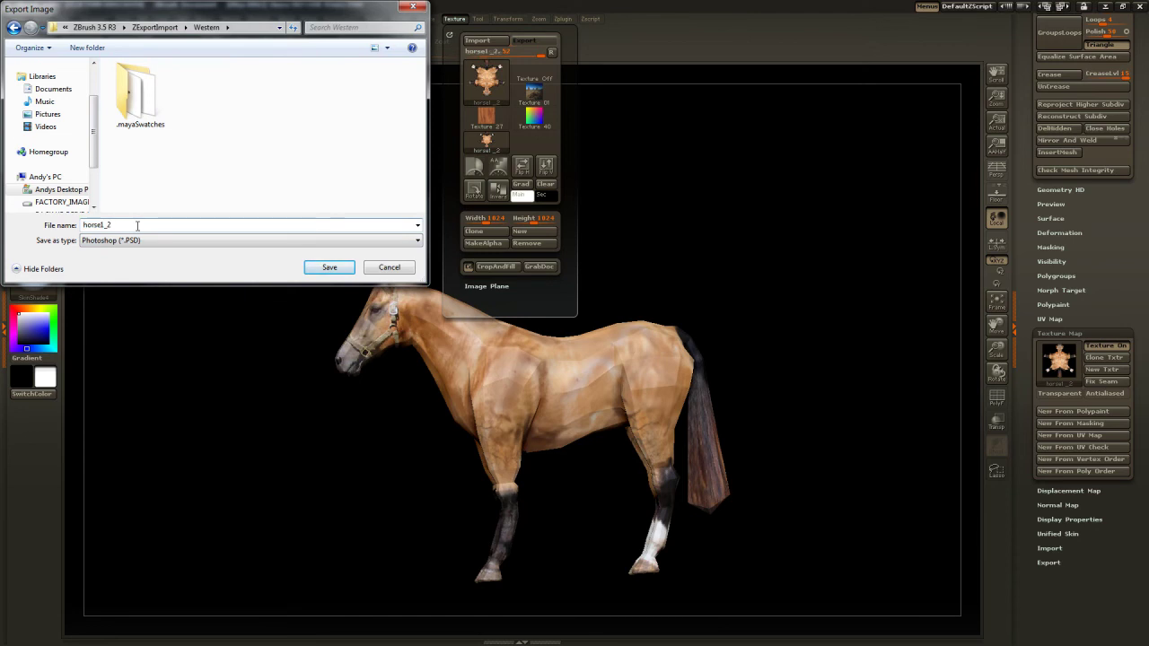
key(BackSpace)
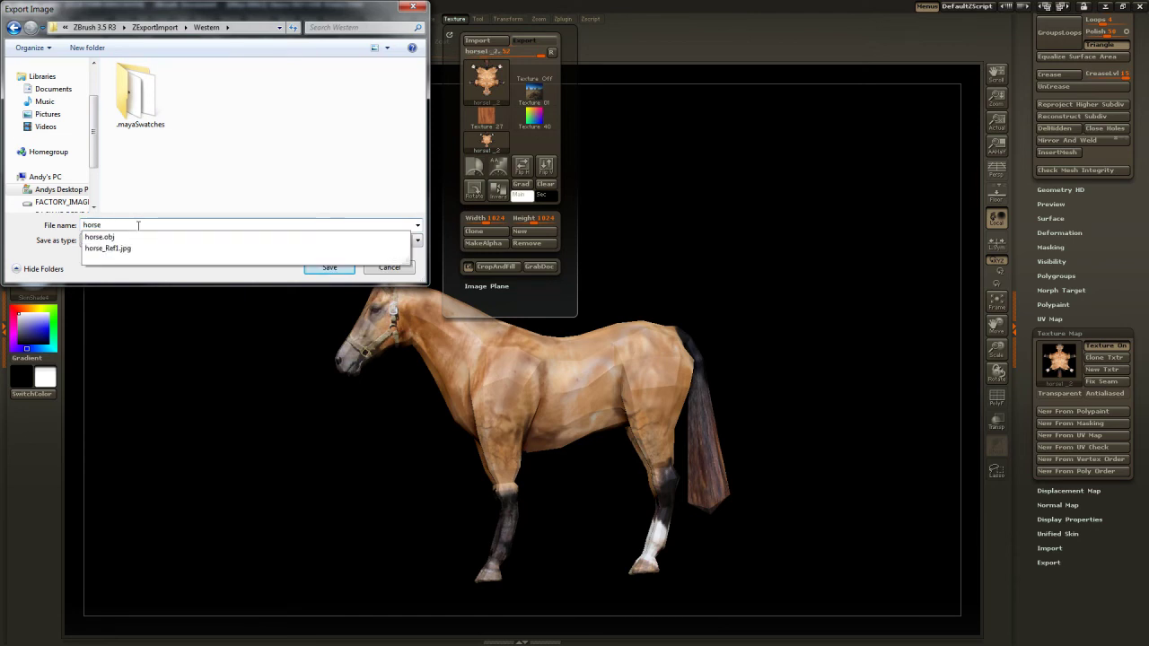
text(_T)
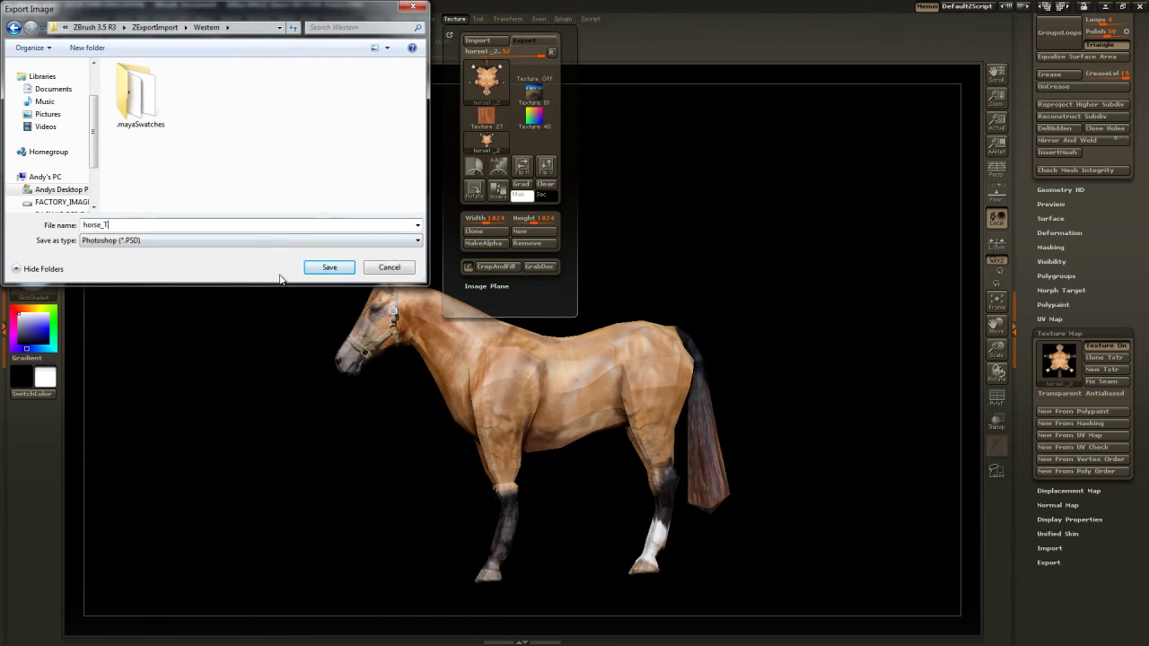
click(326, 268)
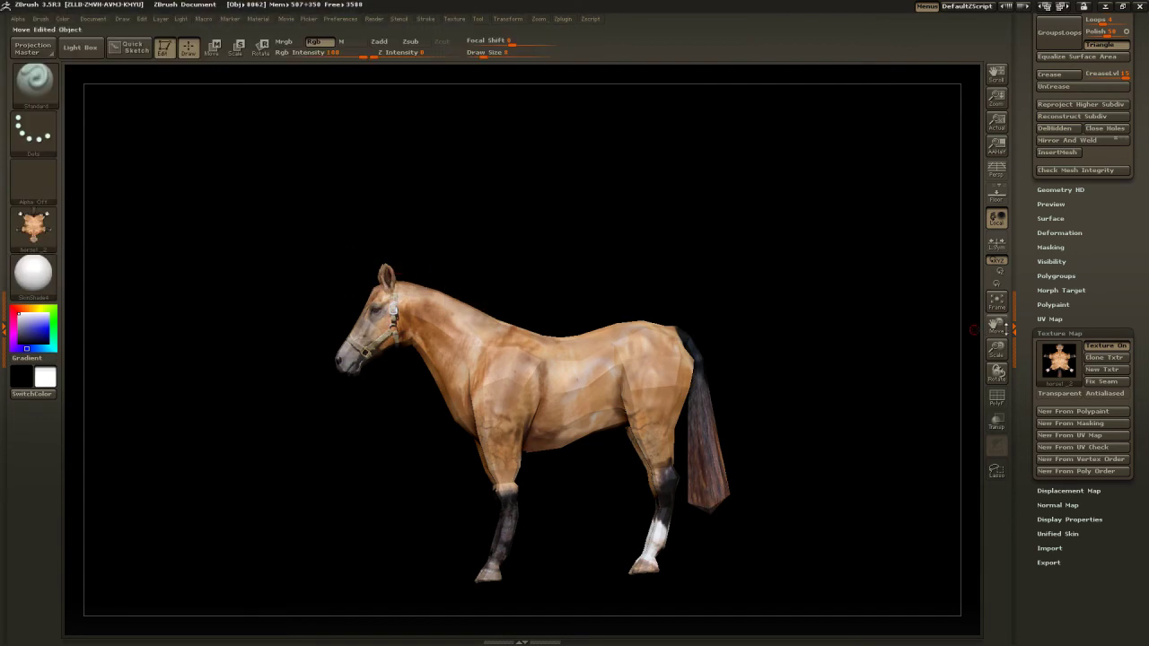
Start the Tool export and navigate to ZBrush 3.5 R3 > ZExportImport > Western.
scroll(1136, 279, up, 5)
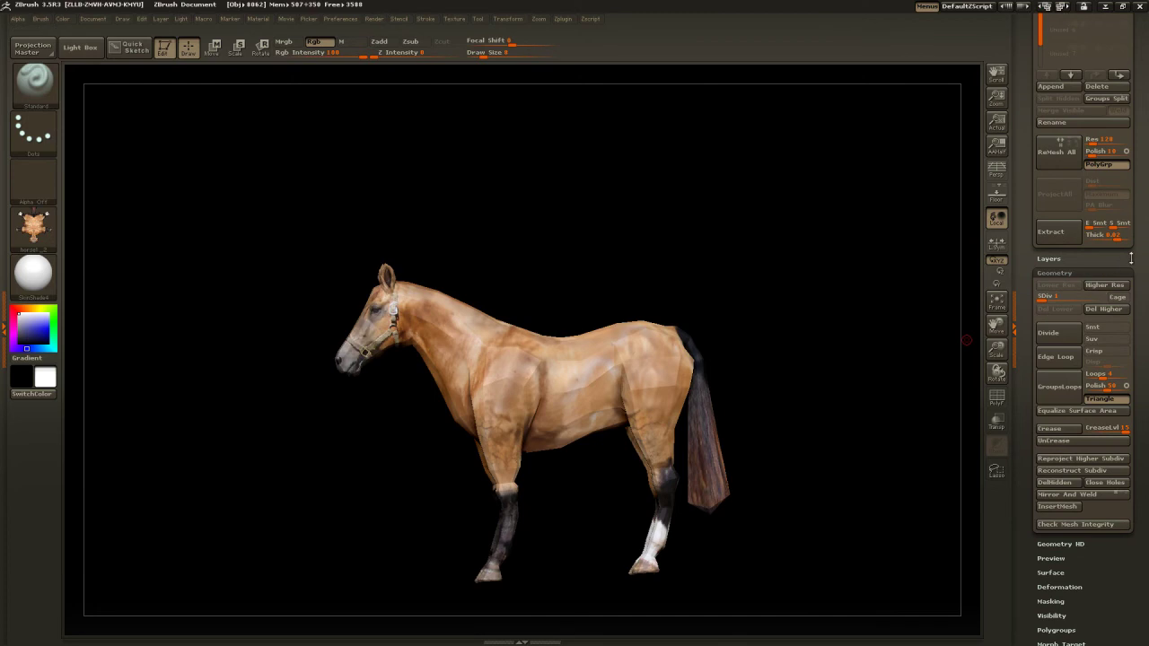
scroll(1142, 389, up, 7)
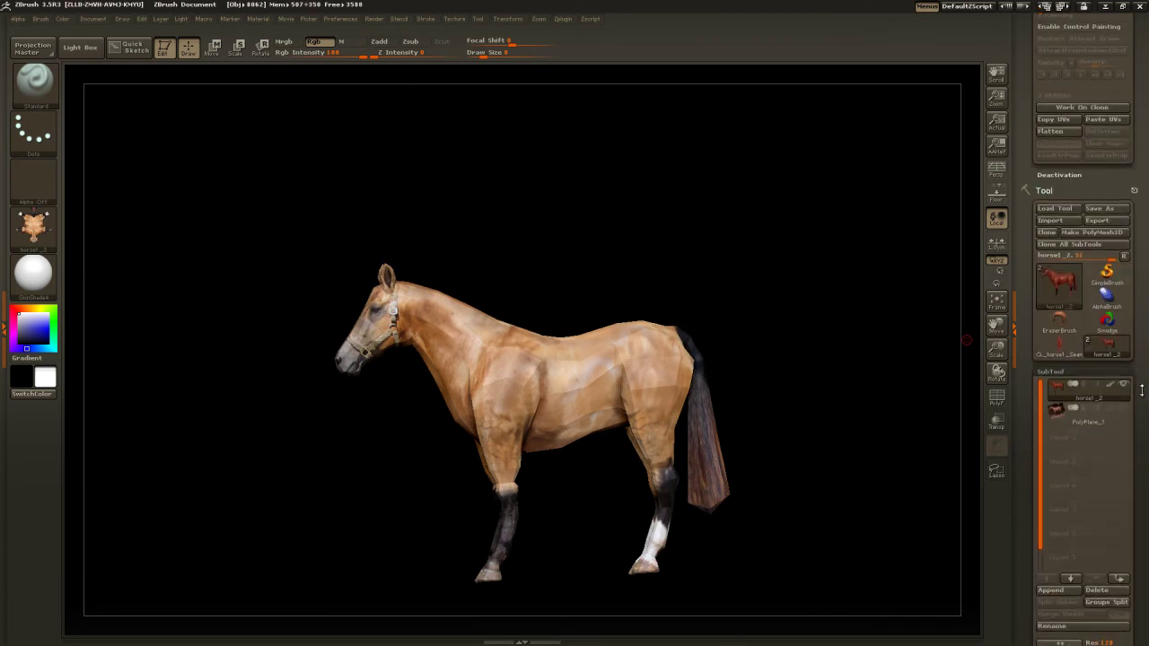
scroll(1142, 388, down, 1)
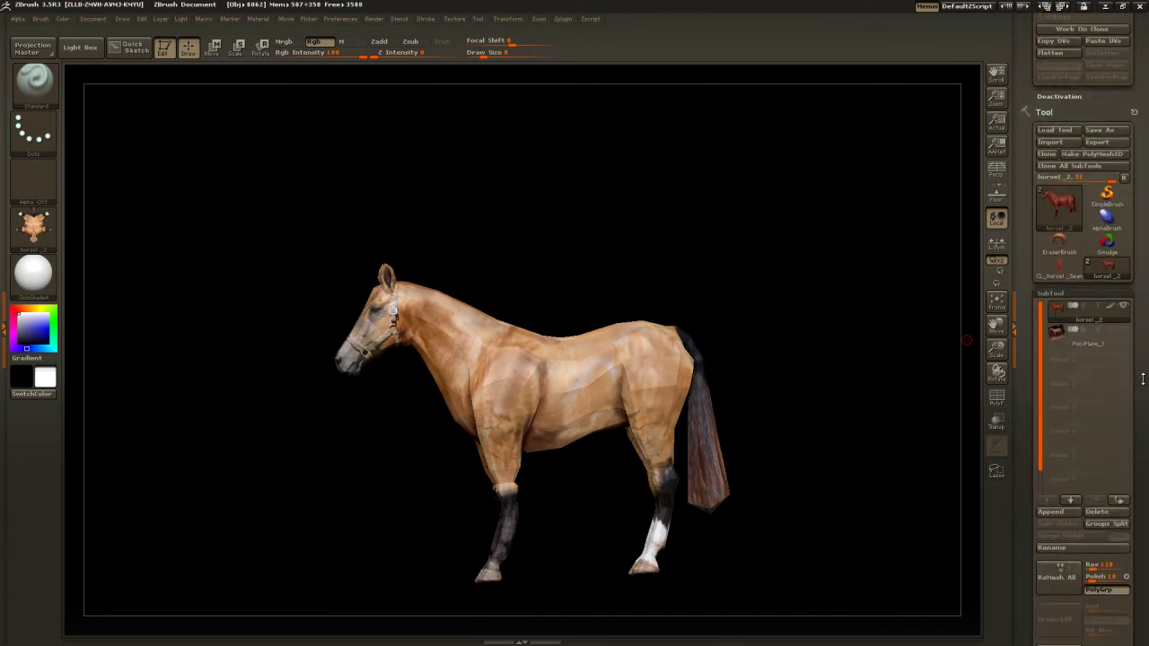
click(1098, 139)
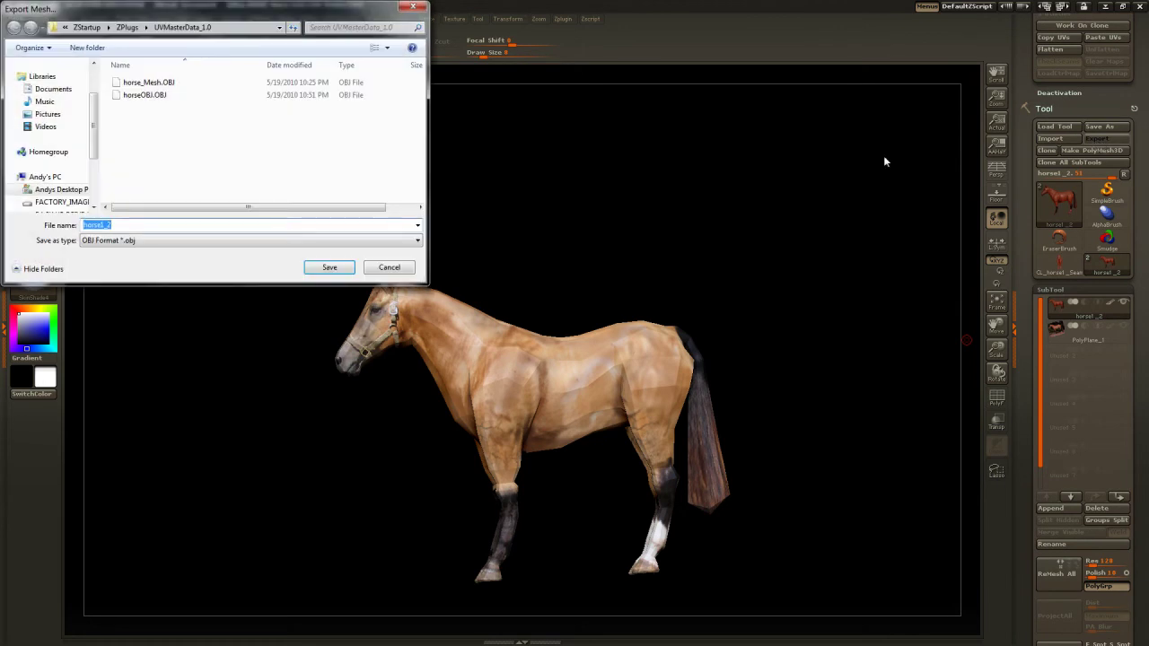
click(87, 27)
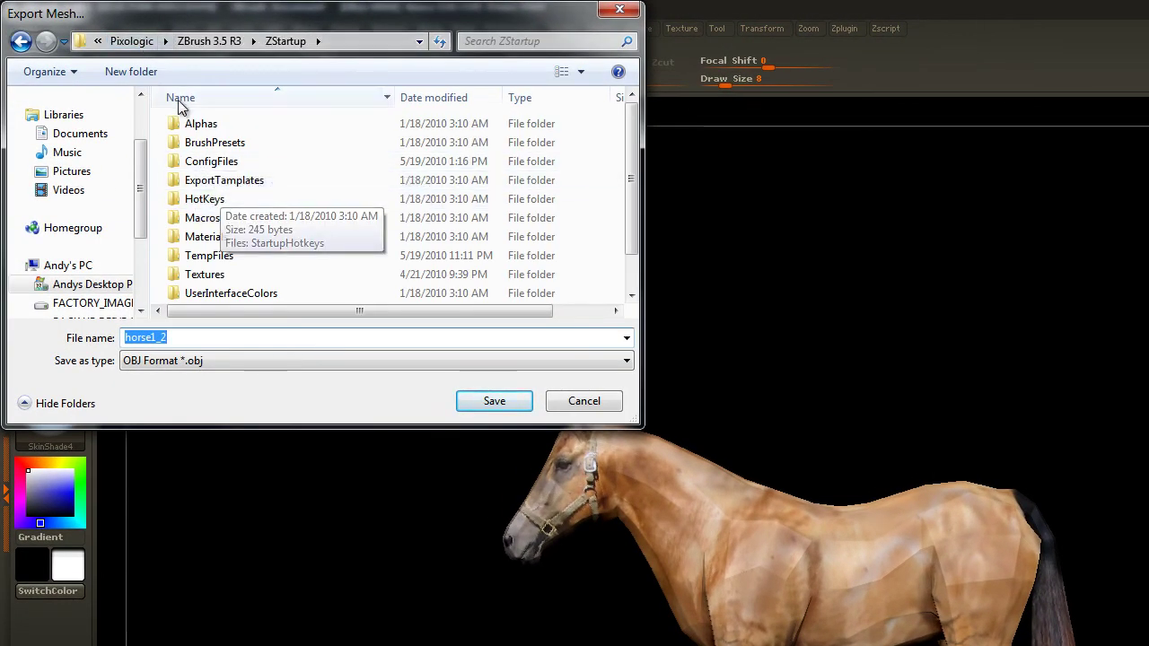
click(131, 41)
double_click(215, 128)
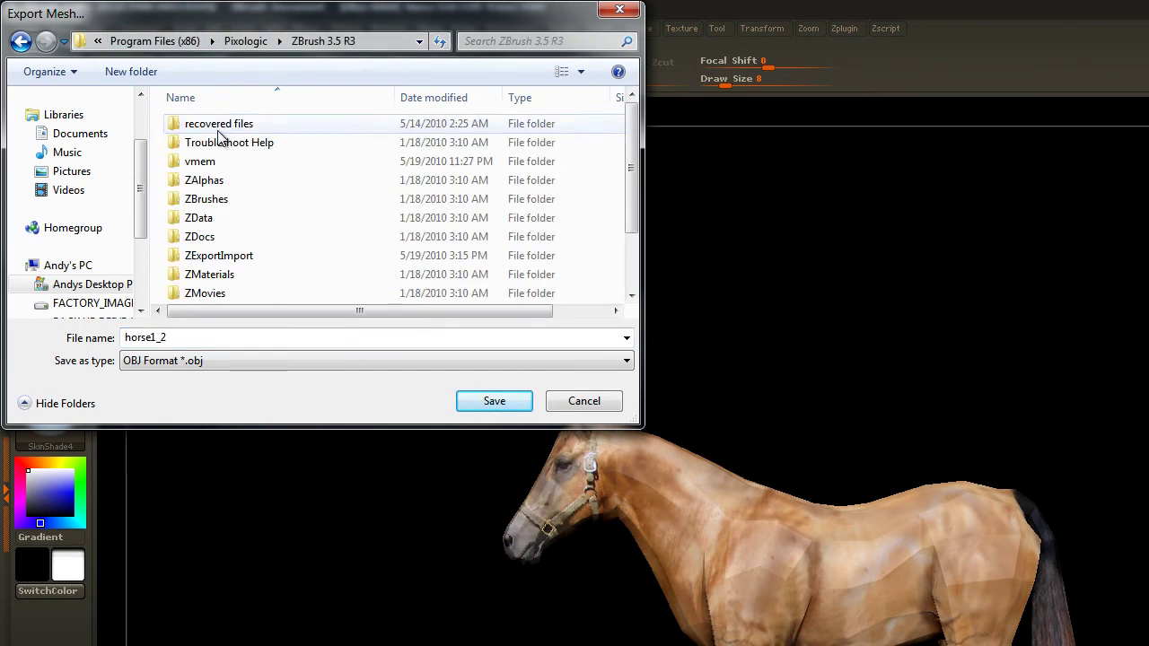
double_click(233, 254)
double_click(216, 127)
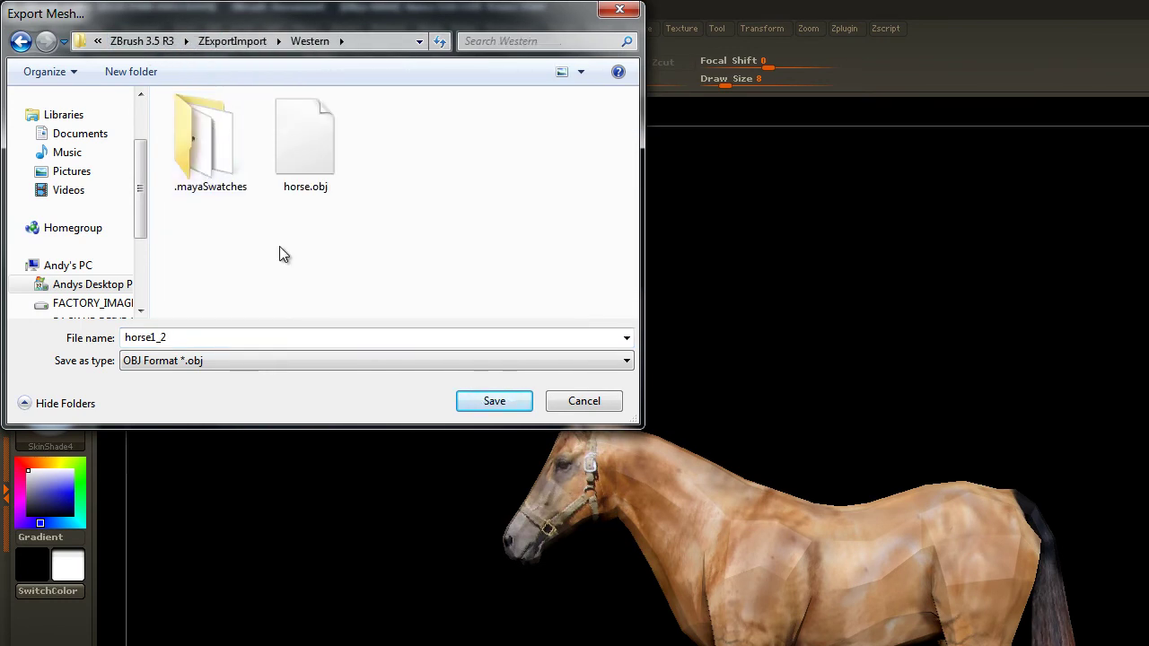
double_click(255, 335)
Save the mesh as horseOBJ, then switch over to Photoshop.
click(255, 335)
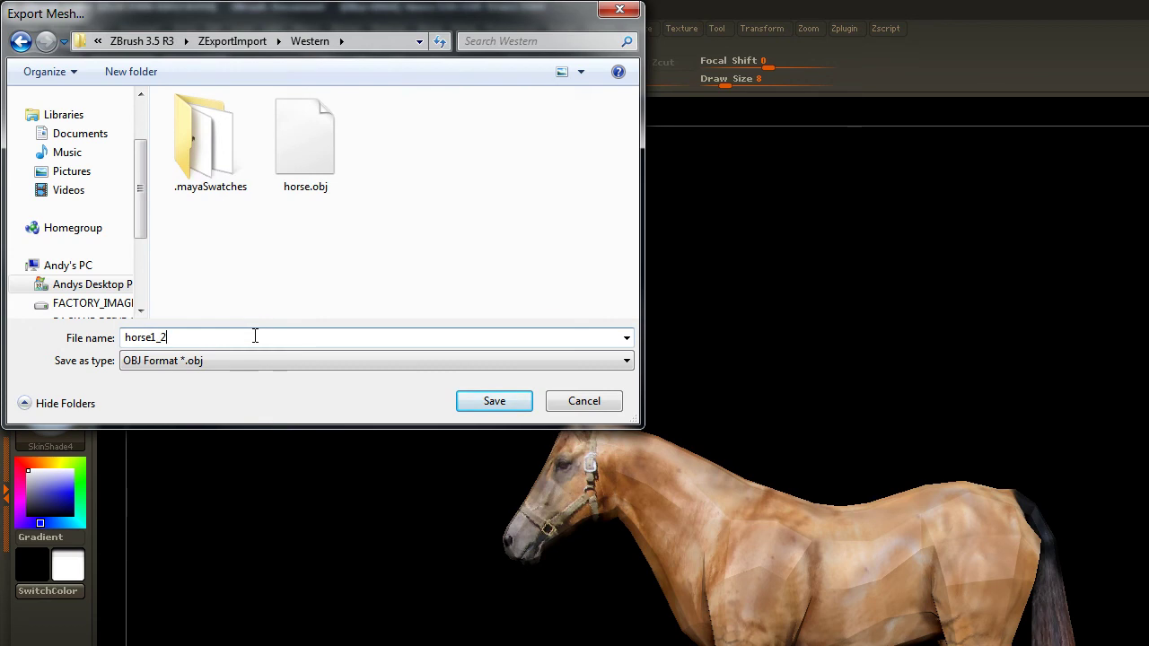
key(BackSpace)
key(BackSpace)
key(BackSpace)
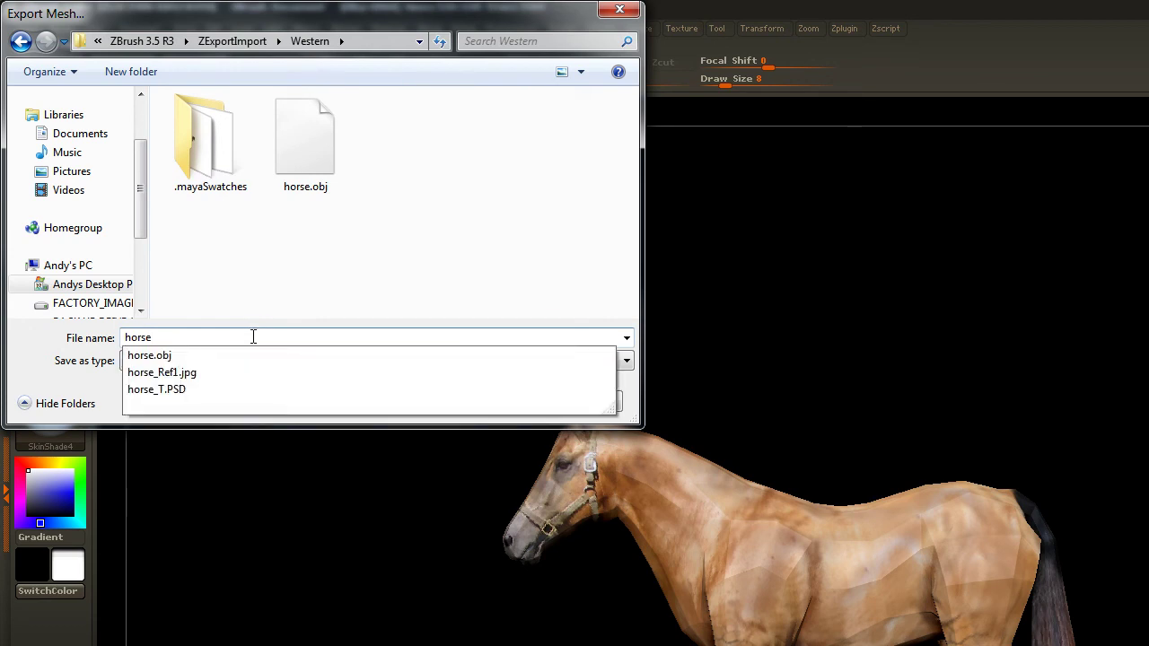
text(OBJ)
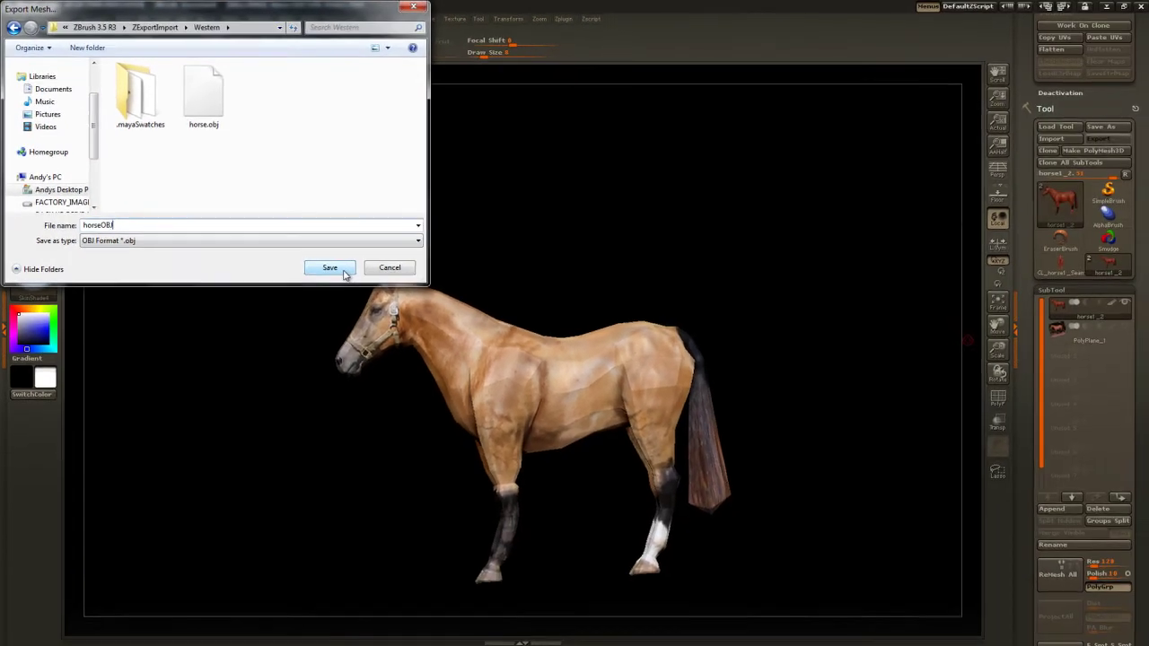
click(344, 271)
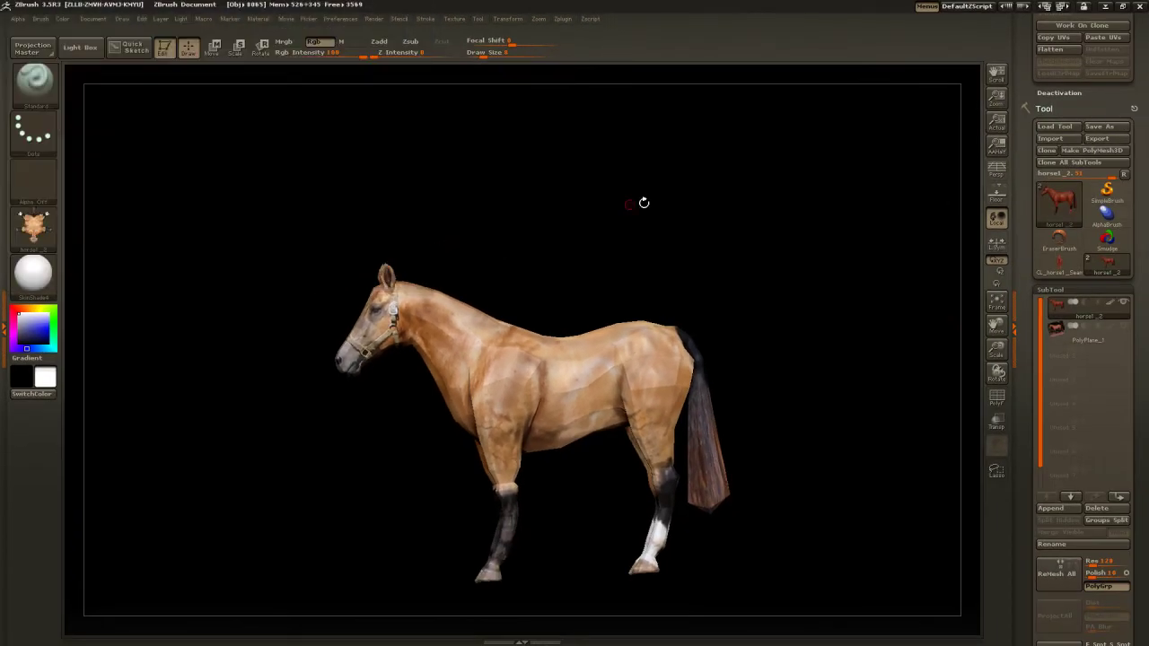
drag(1143, 225, 1133, 137)
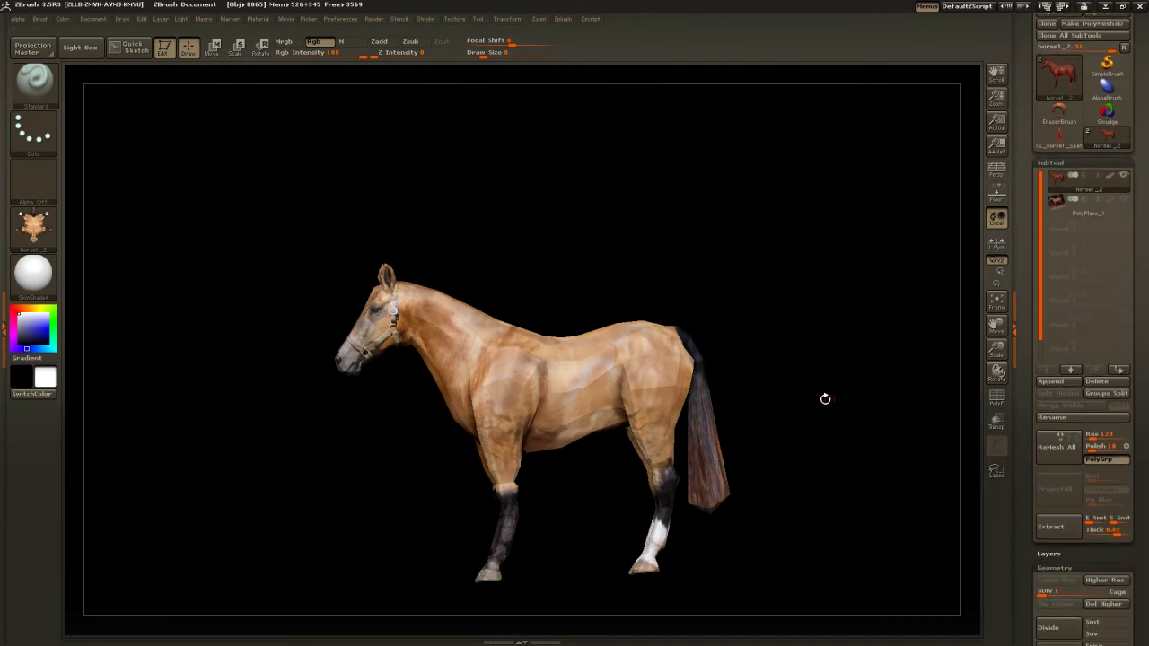
key(alt+Tab)
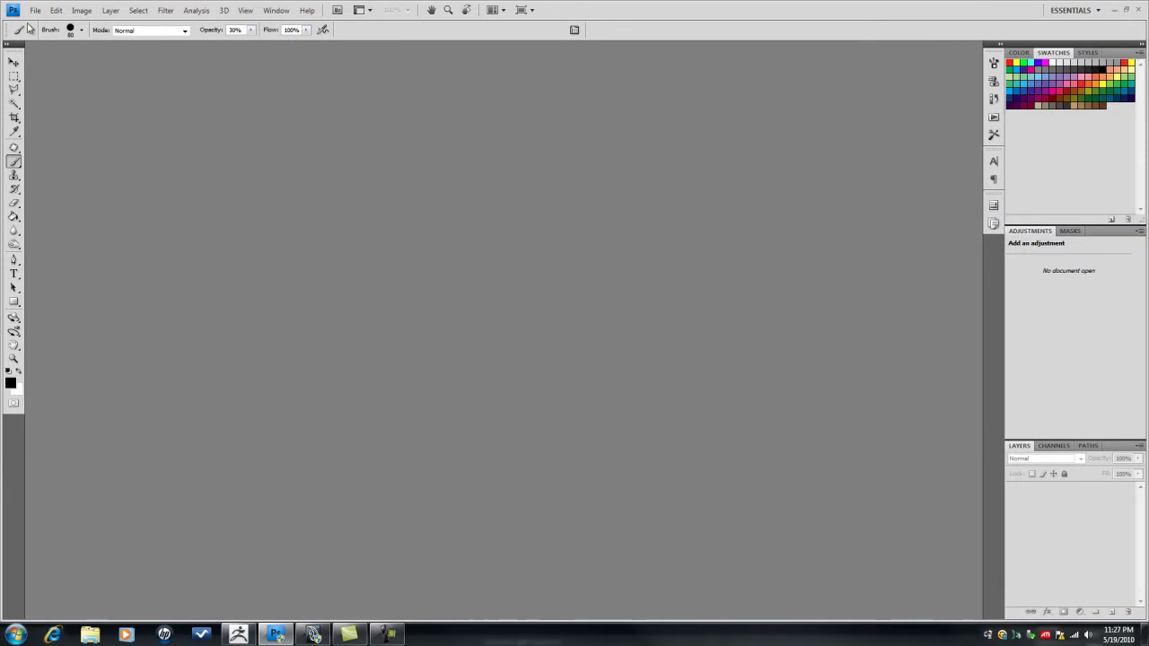
Open horse_T.psd from the Western folder in Photoshop via File > Open.
click(35, 10)
click(51, 39)
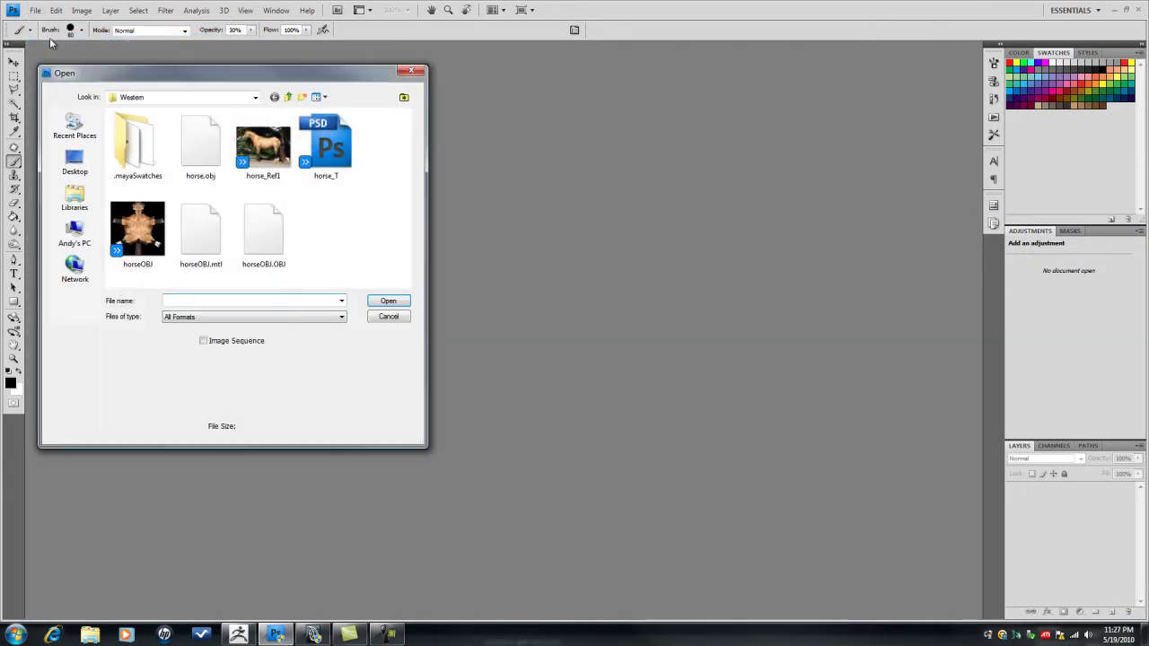
click(326, 143)
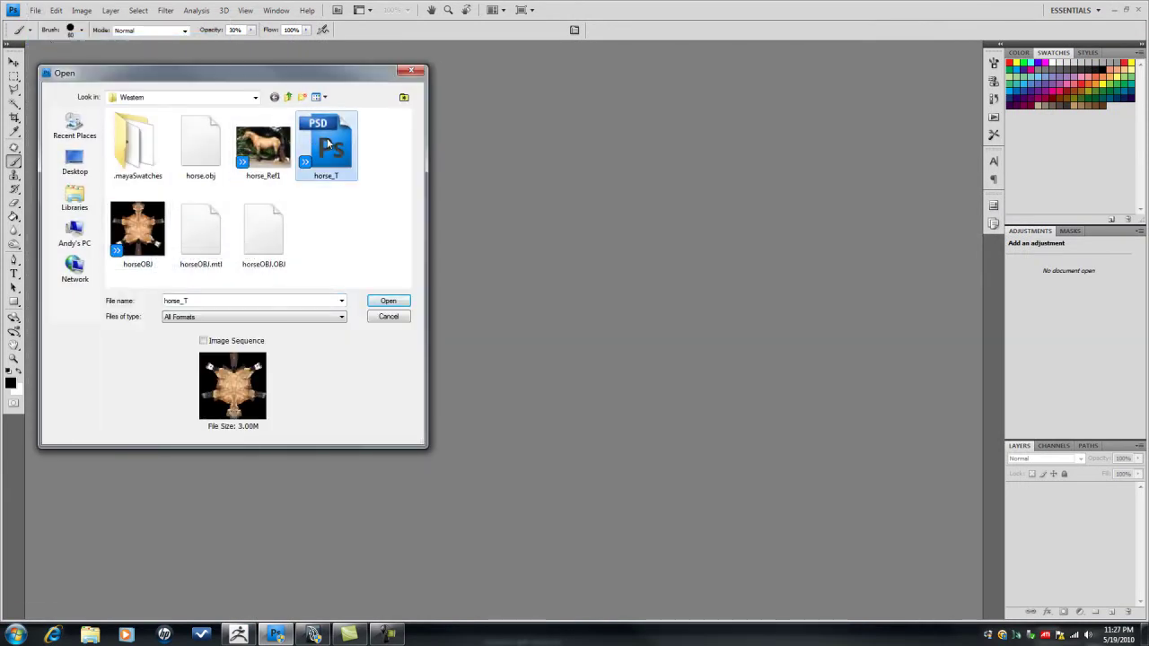
click(389, 302)
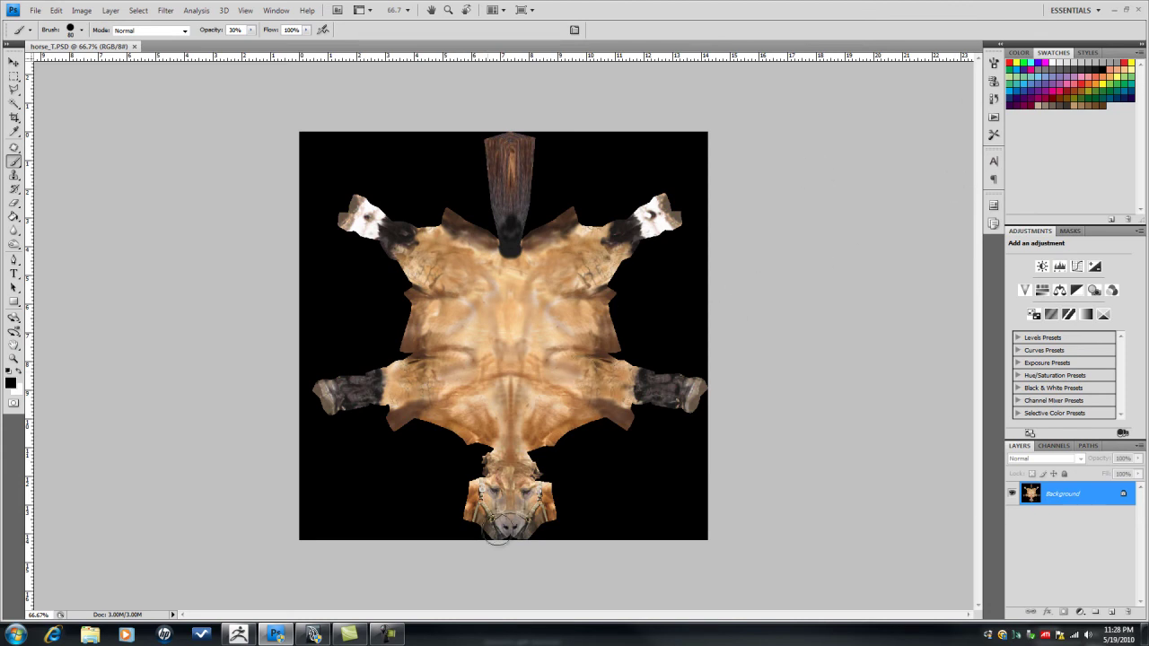
key(alt+Tab)
key(alt+Tab)
key(alt+Tab)
key(alt+Tab)
key(alt+Tab)
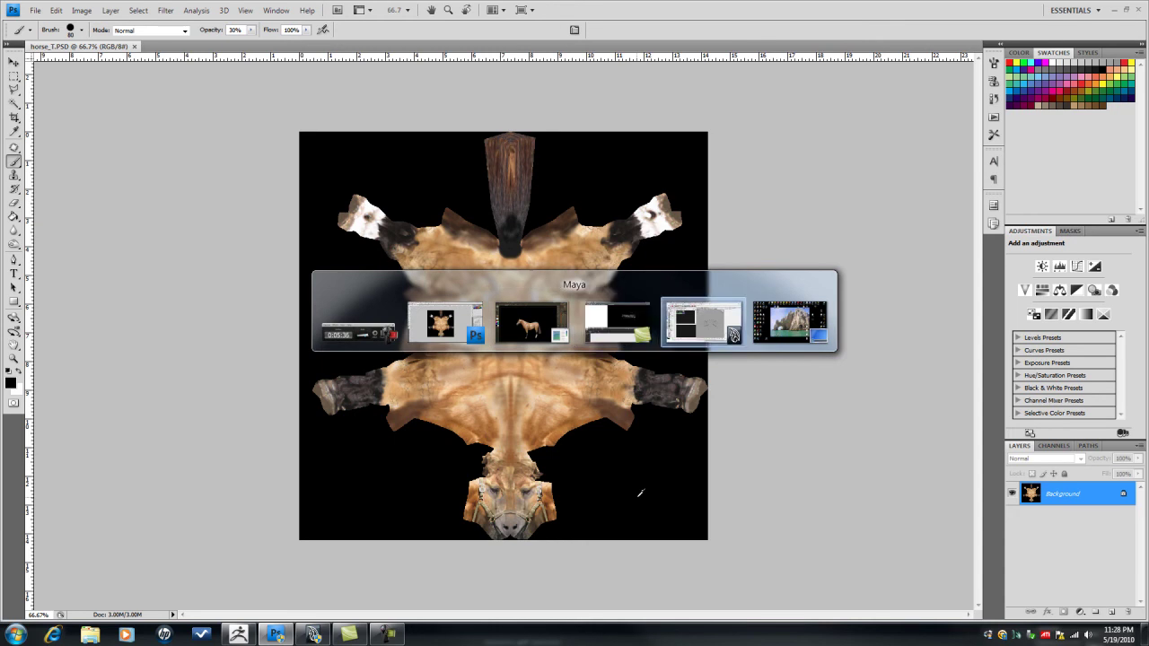
Import the horseOBJ file into the Maya scene.
key(alt+Tab)
key(alt+Tab)
key(alt+Tab)
key(alt+Tab)
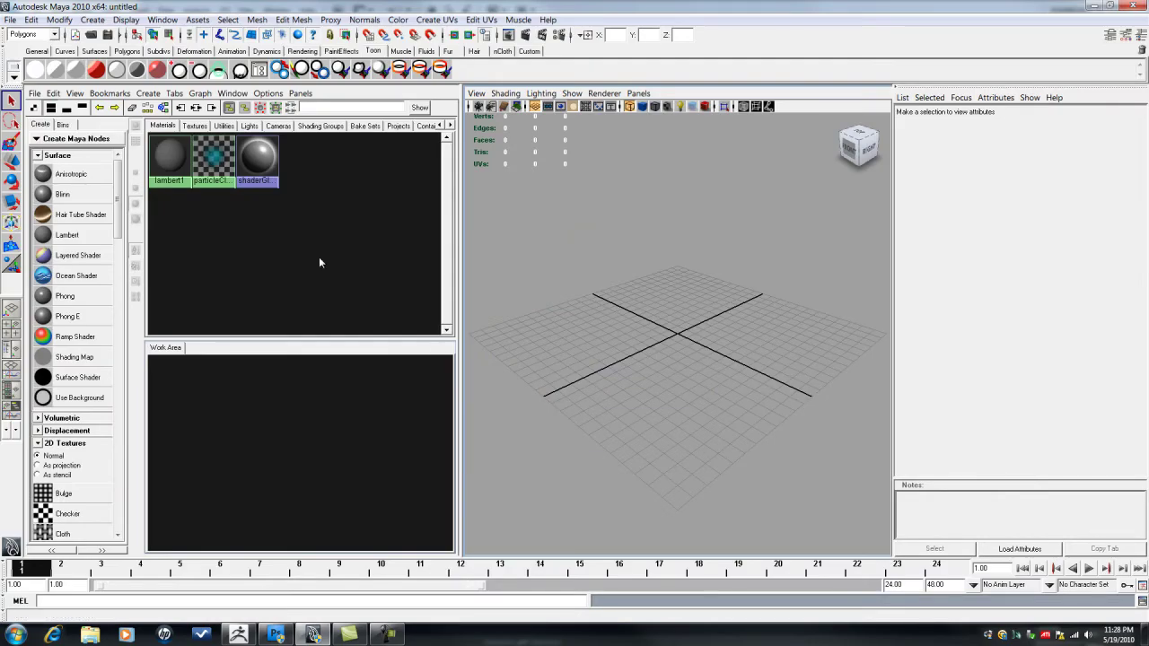
click(12, 20)
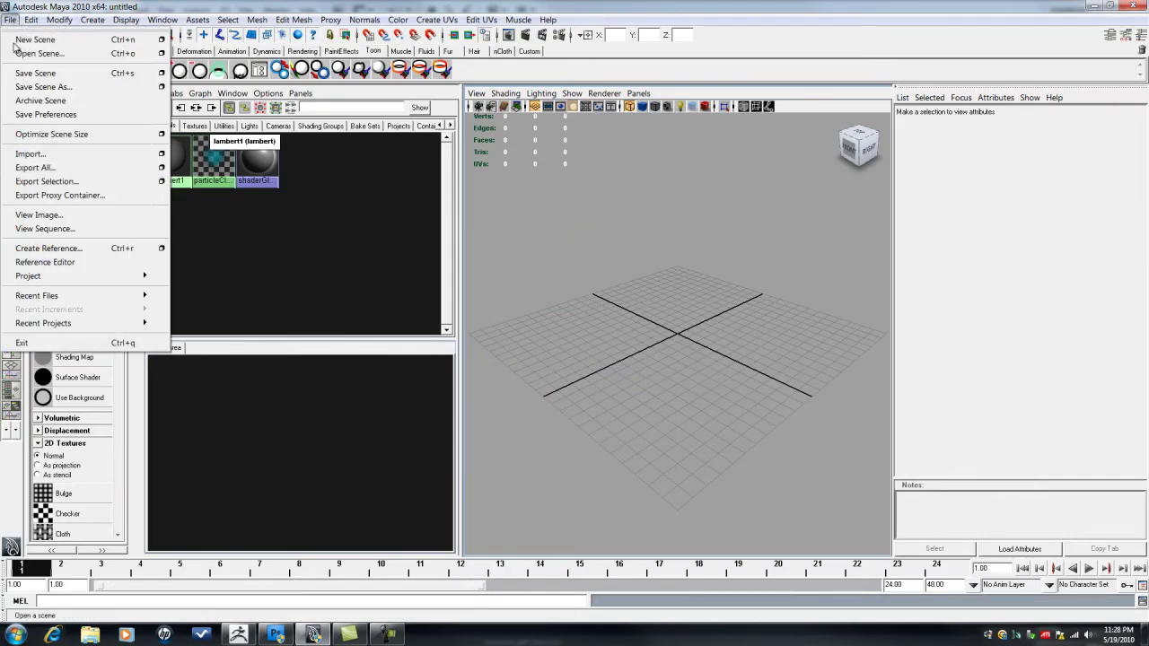
click(44, 154)
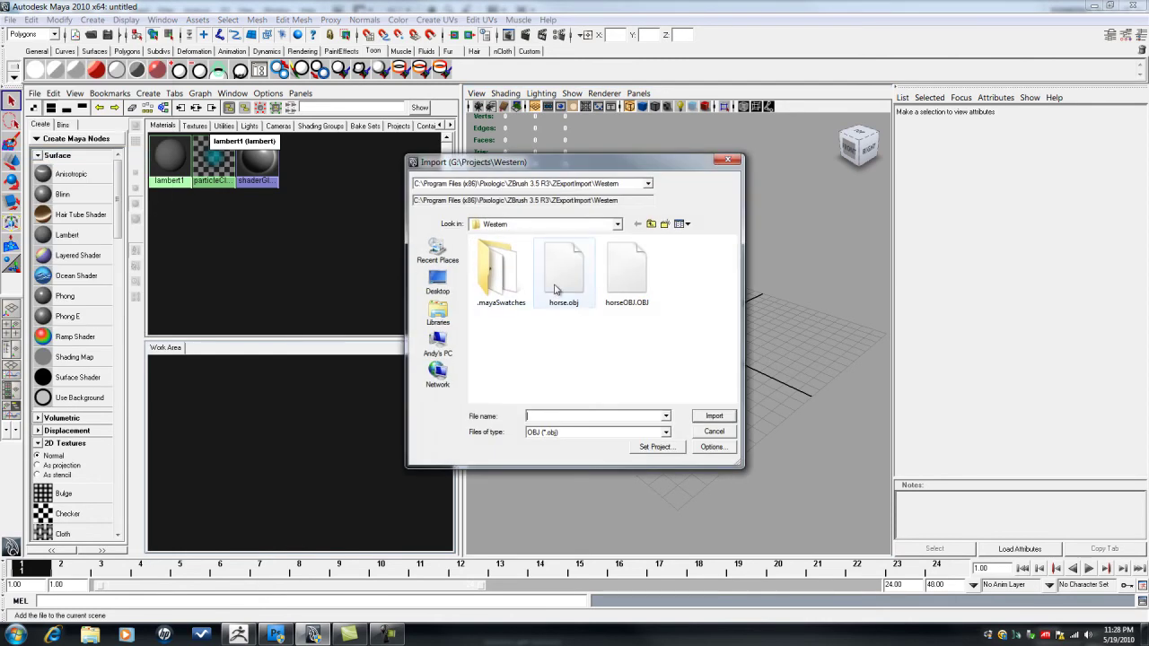
click(633, 285)
click(724, 418)
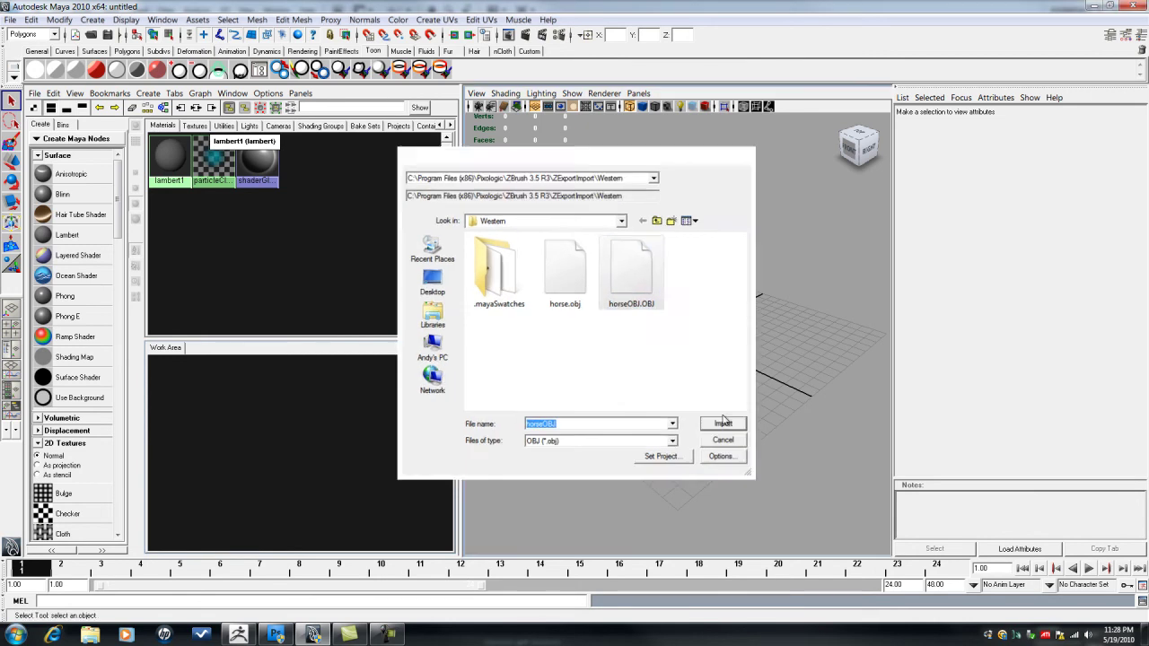
Switch the viewport to smooth shading and select the horse mesh.
key(5)
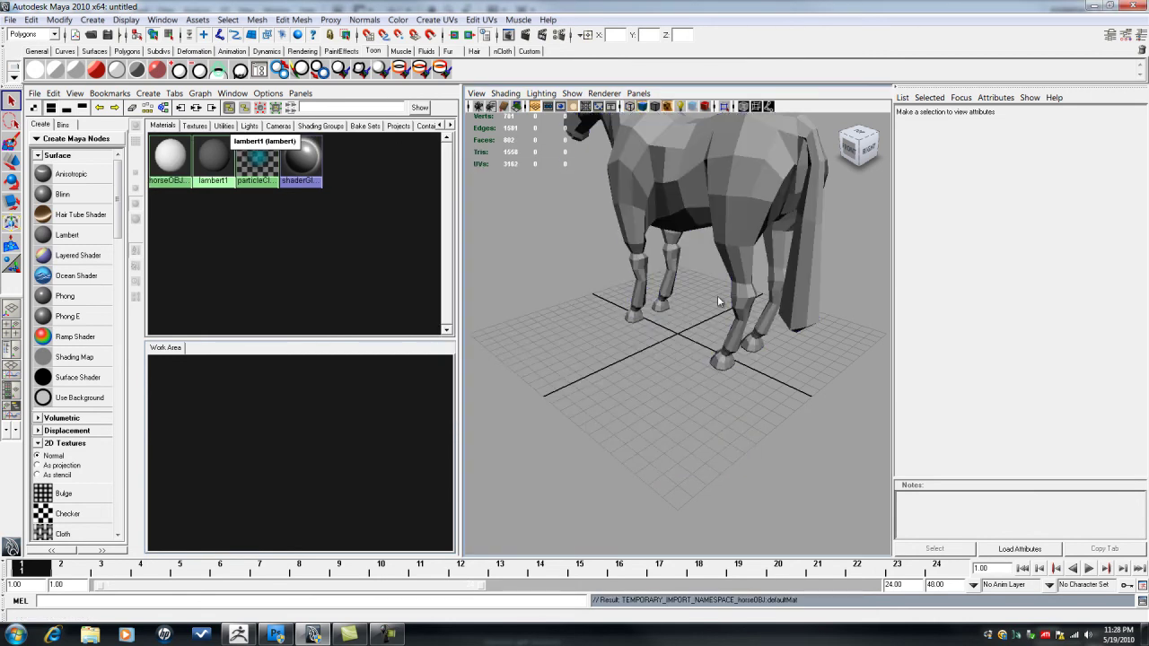
mouse_move(633, 415)
mouse_down()
mouse_move(653, 419)
mouse_move(683, 398)
mouse_move(705, 410)
mouse_move(684, 395)
mouse_move(686, 433)
mouse_move(721, 435)
mouse_up()
click(711, 330)
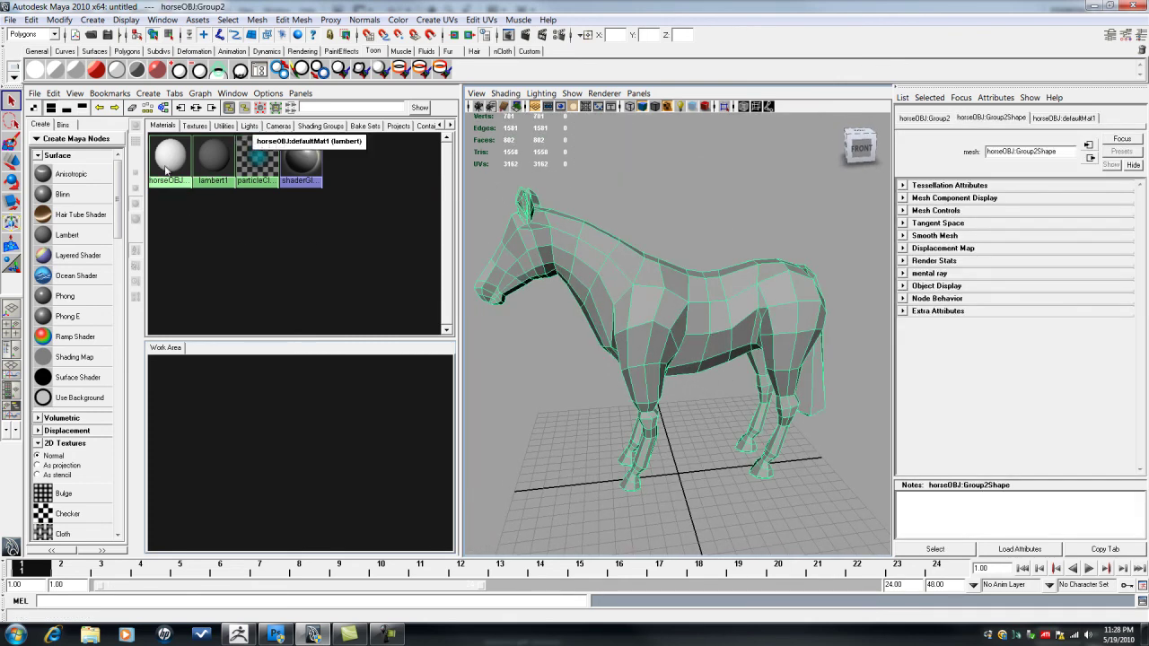
Assign a new Lambert material to the horse and map a File texture to its colour.
click(55, 195)
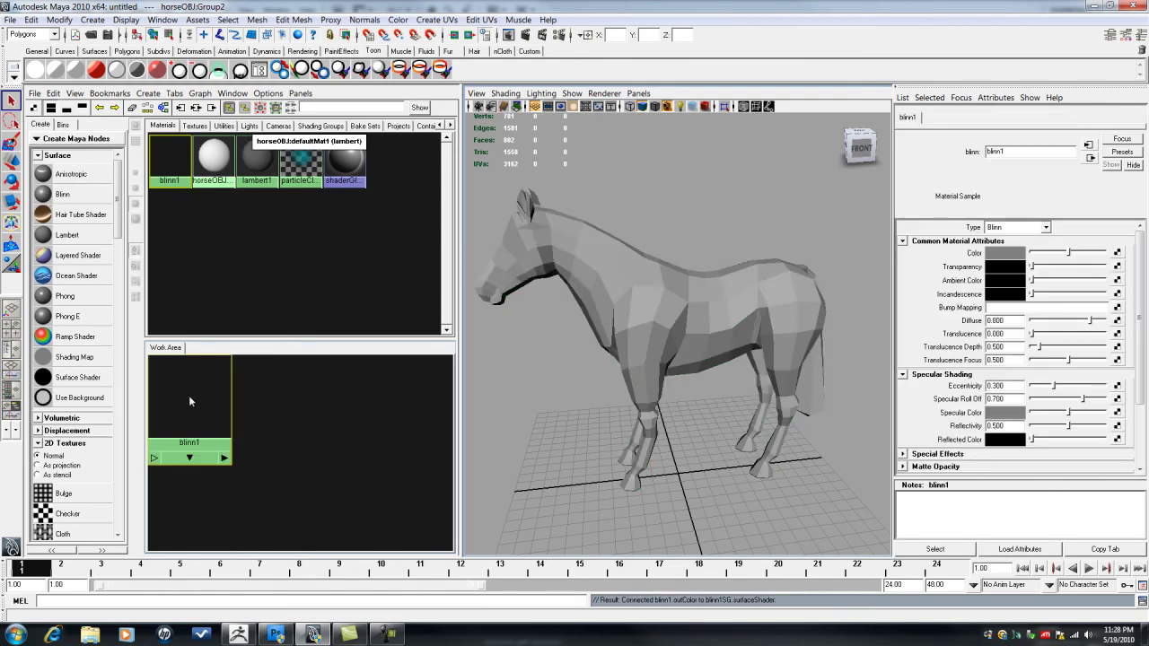
mouse_move(190, 397)
middle_down()
mouse_move(320, 417)
mouse_move(643, 325)
middle_up()
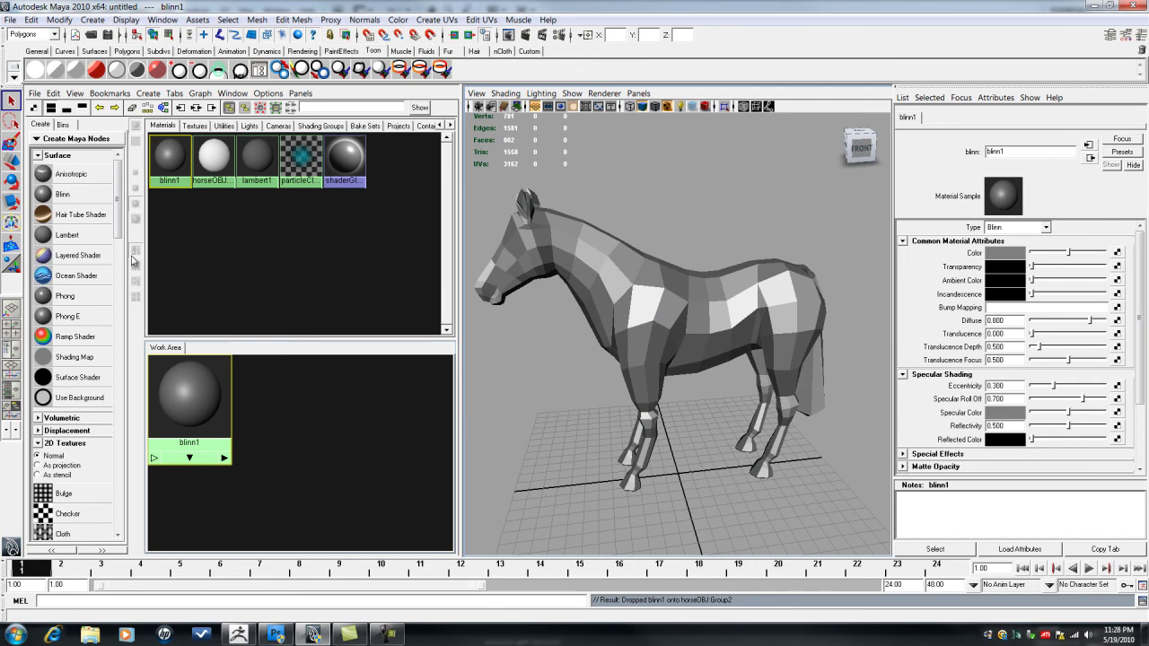
click(45, 238)
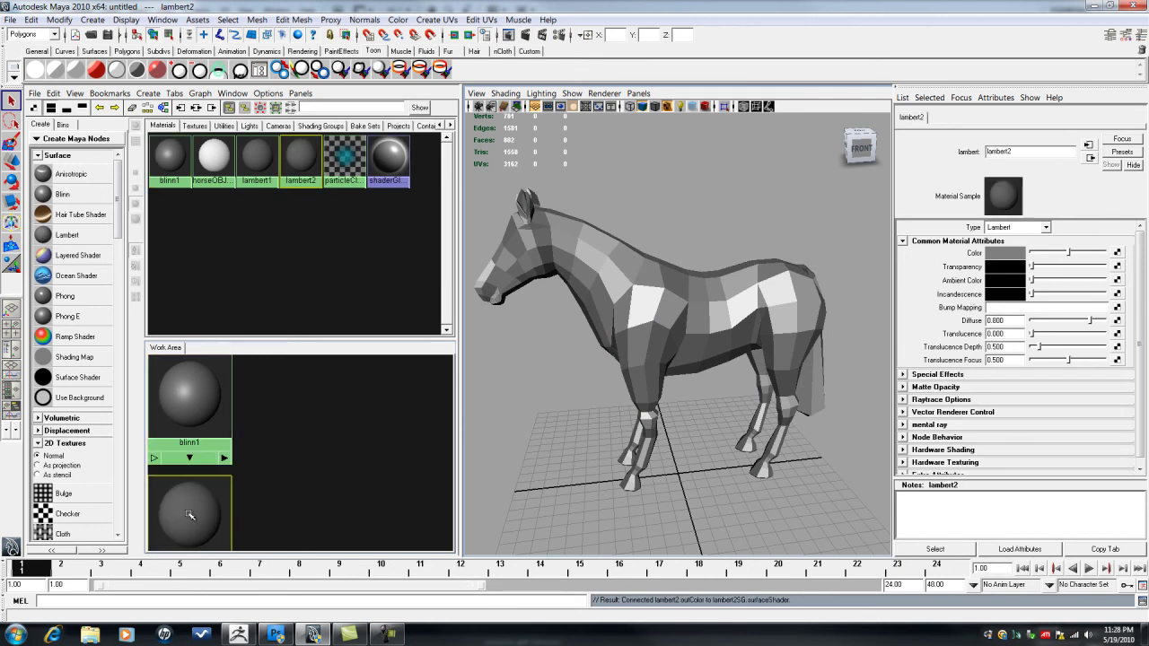
mouse_move(190, 516)
middle_down()
mouse_move(537, 386)
mouse_move(683, 300)
middle_up()
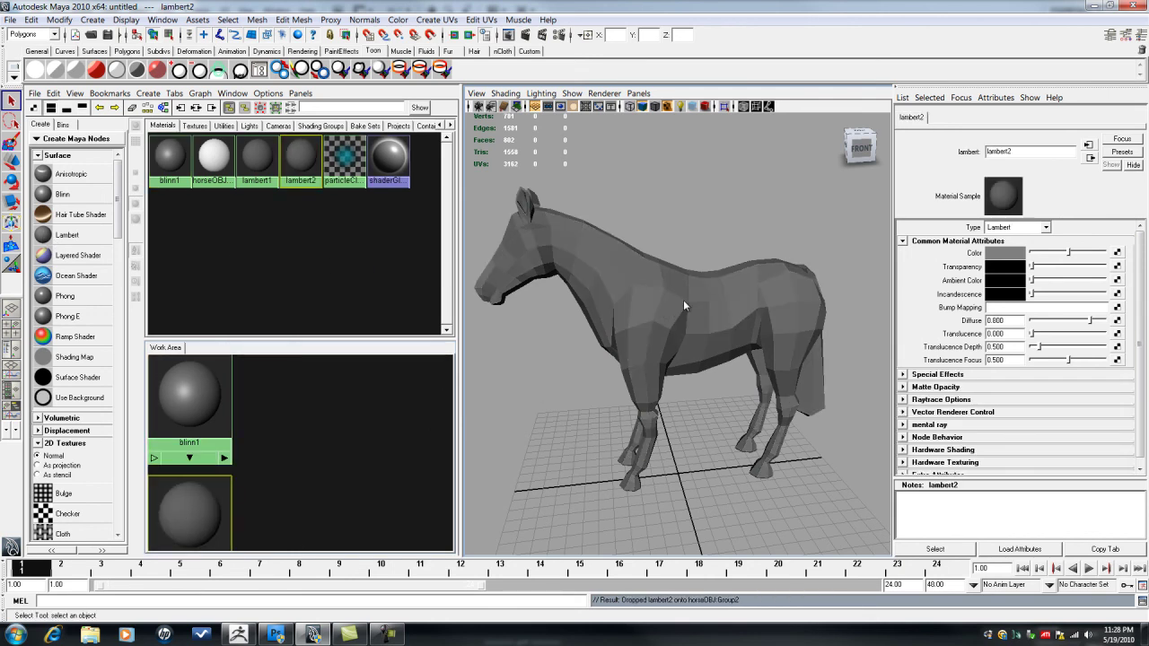
click(1117, 254)
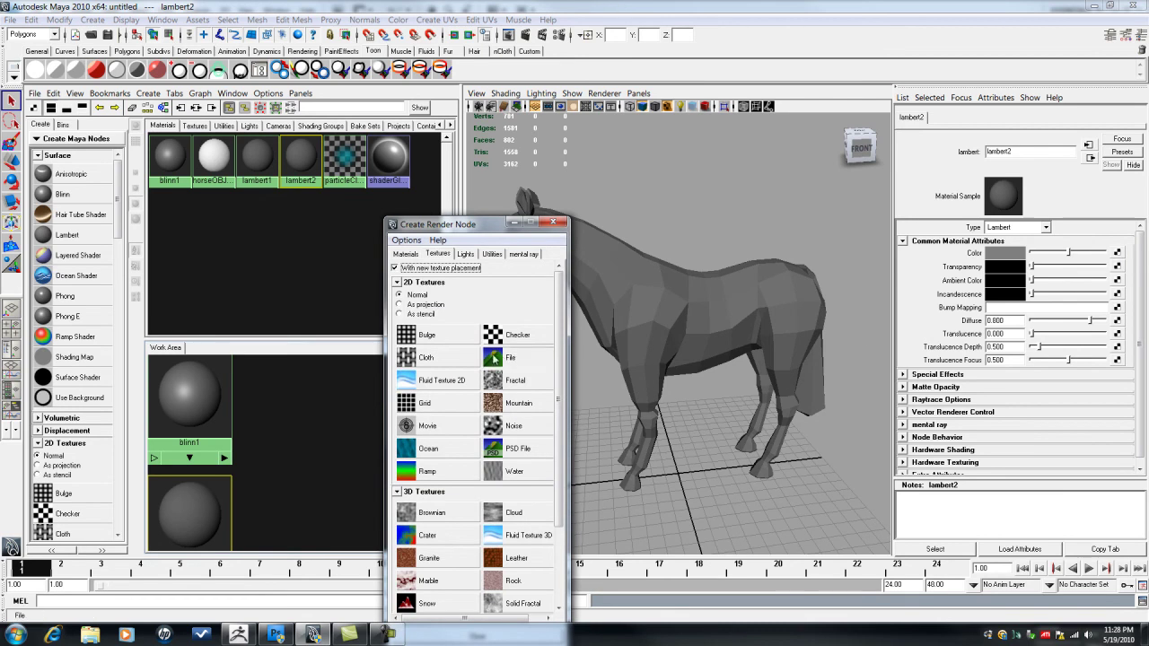
click(493, 359)
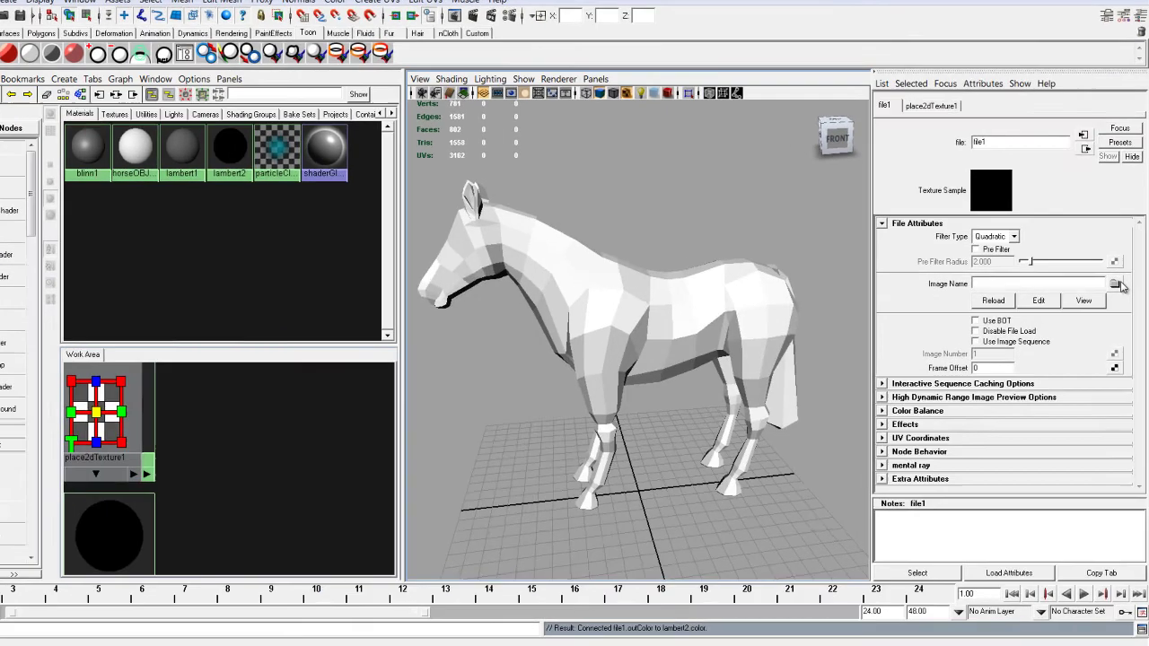
Browse to the Western folder and load horse_T.psd into the file texture.
click(1114, 284)
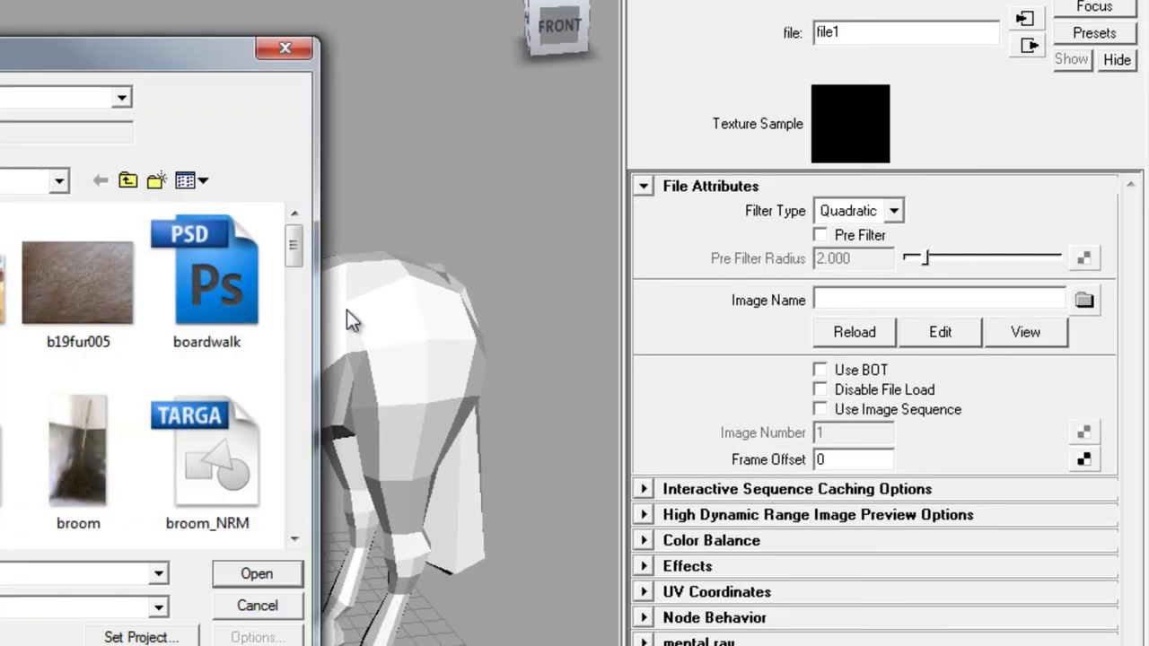
key(alt+Up)
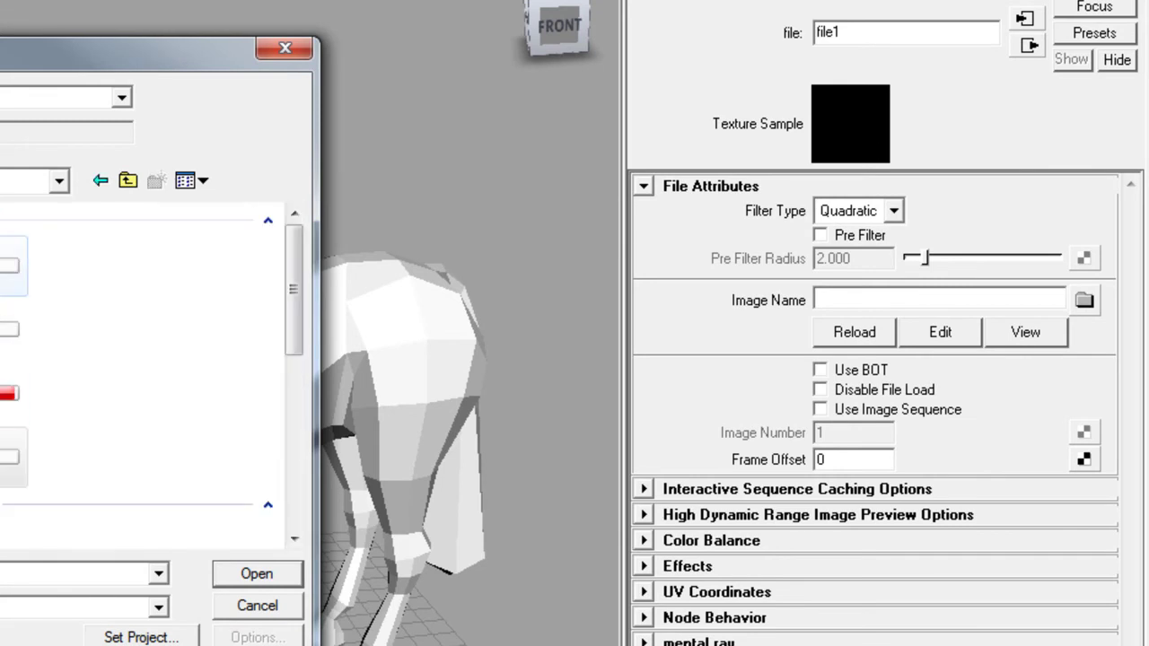
scroll(152, 386, down, 1)
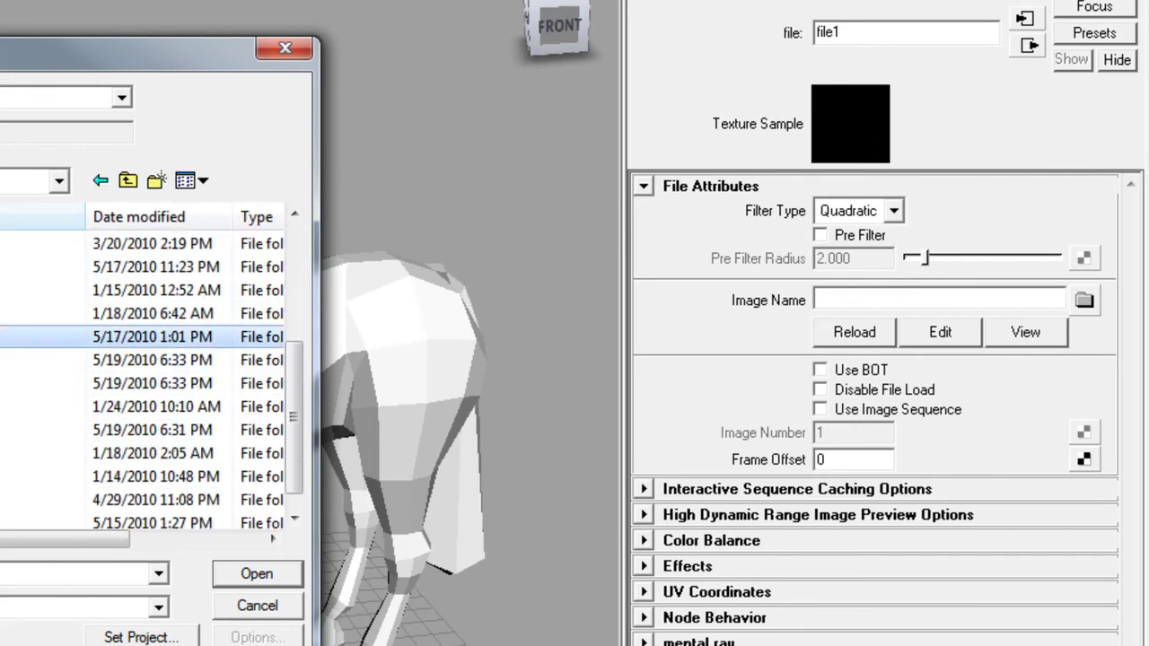
scroll(153, 359, up, 5)
scroll(152, 337, down, 10)
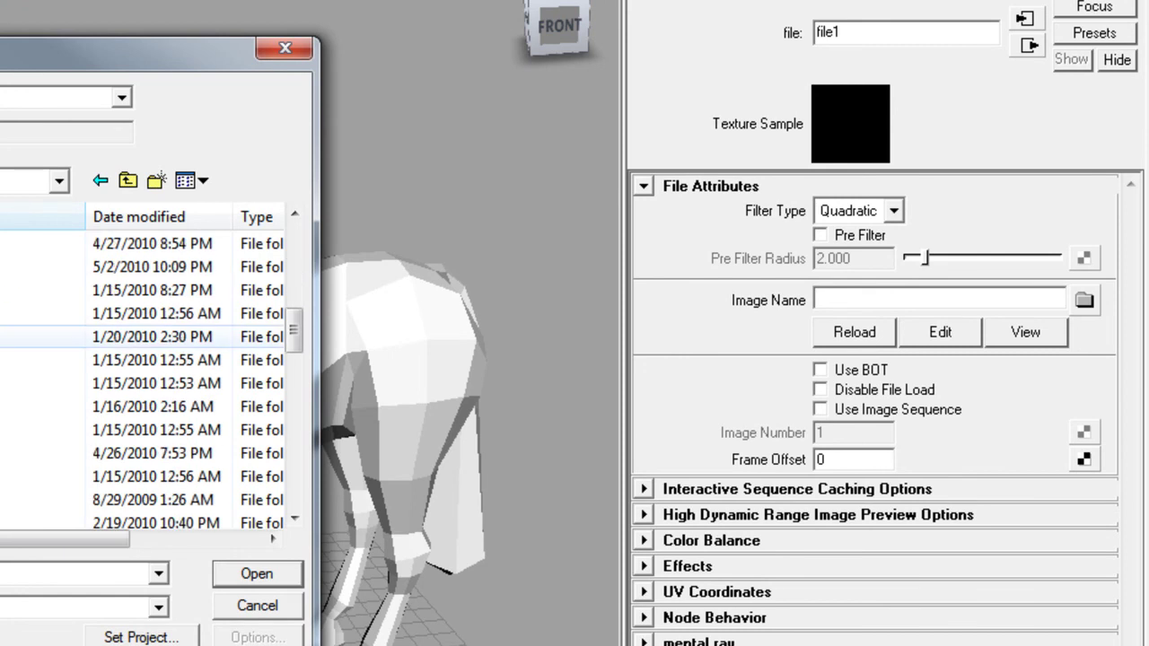
scroll(152, 320, down, 1)
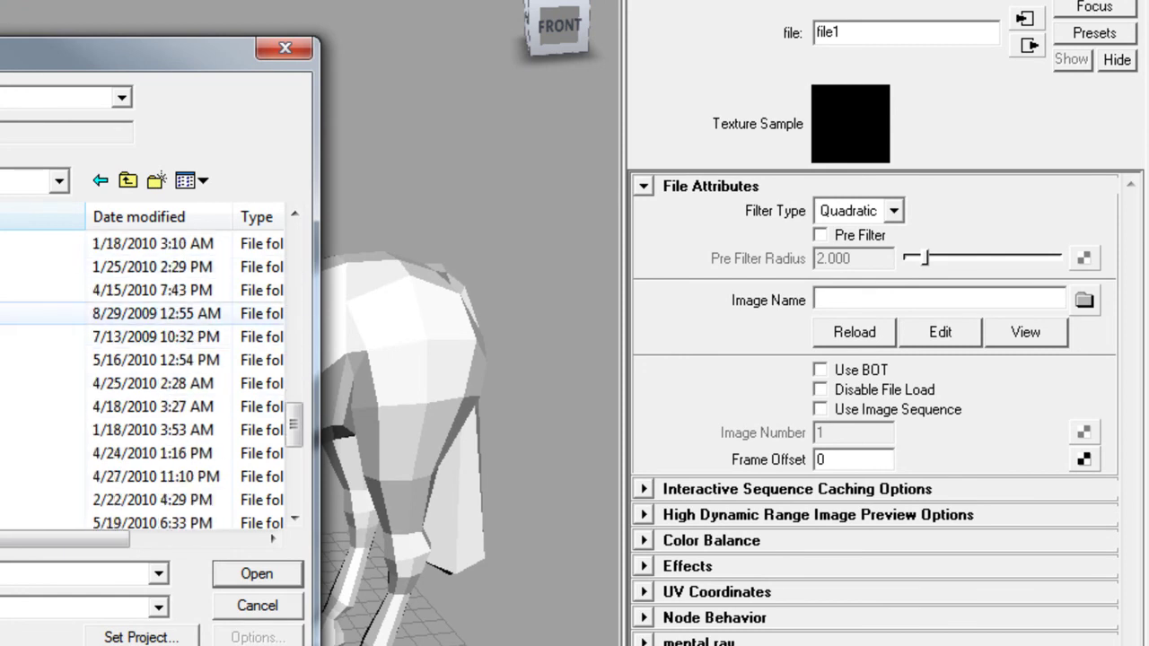
double_click(153, 244)
double_click(152, 244)
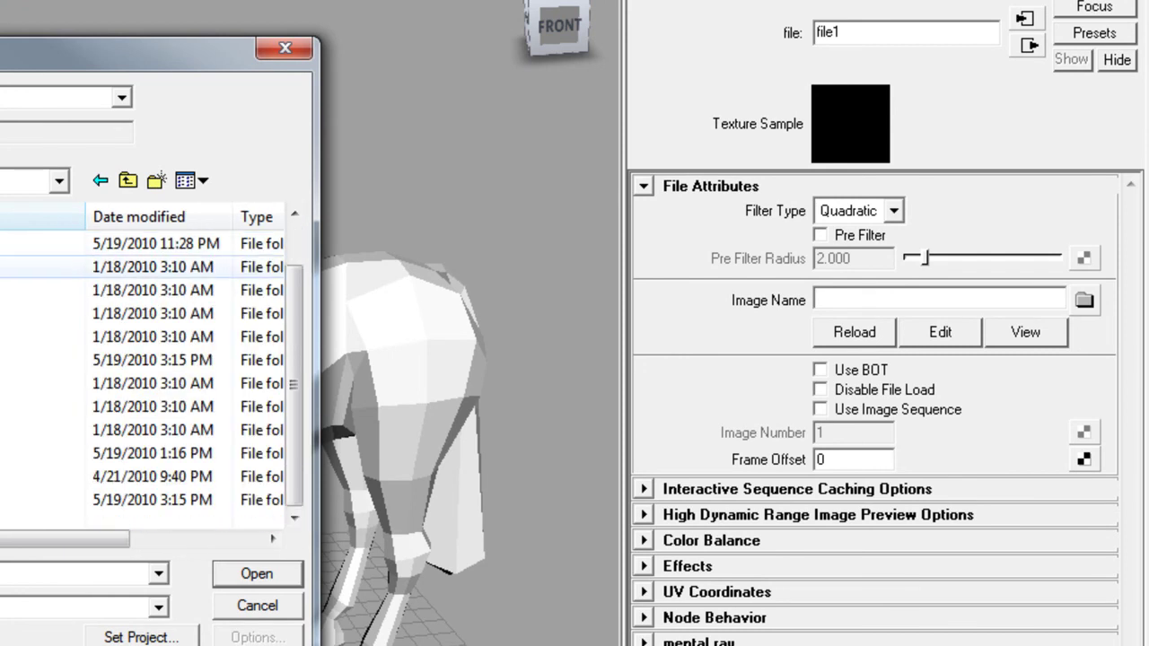
double_click(36, 360)
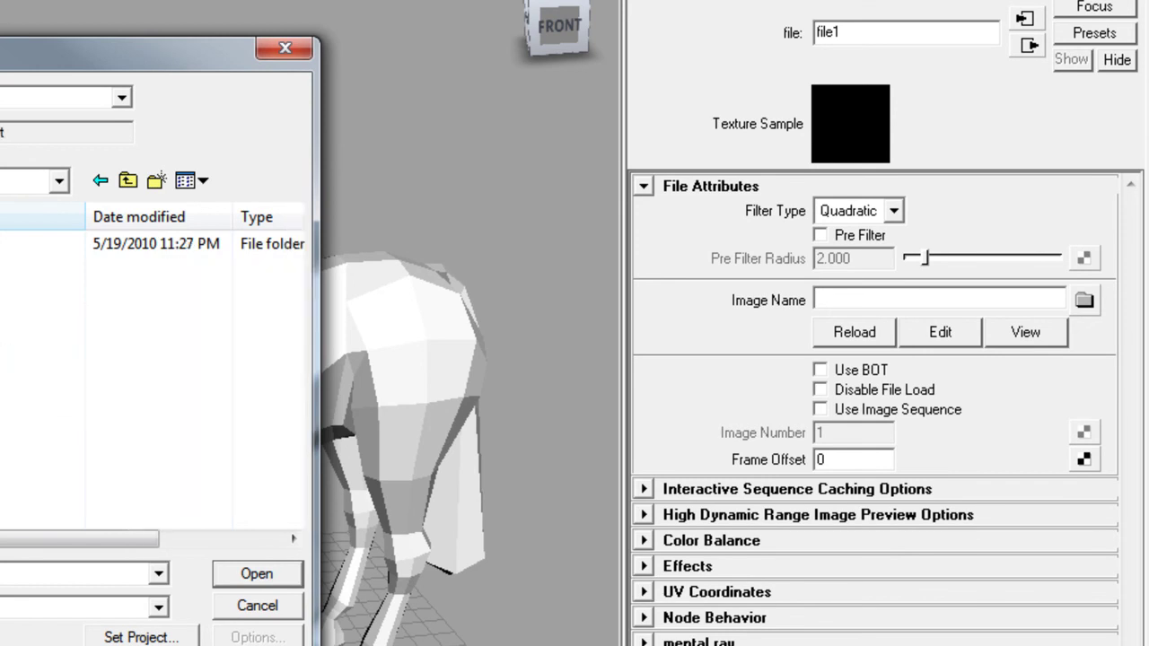
double_click(153, 245)
click(202, 300)
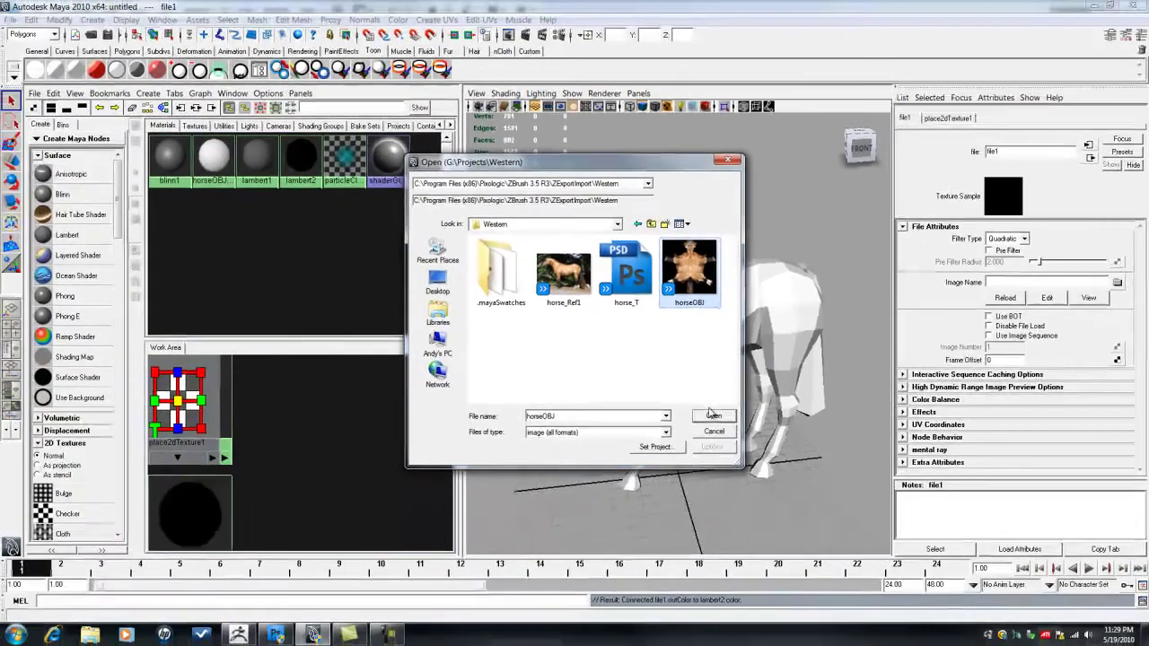
click(629, 274)
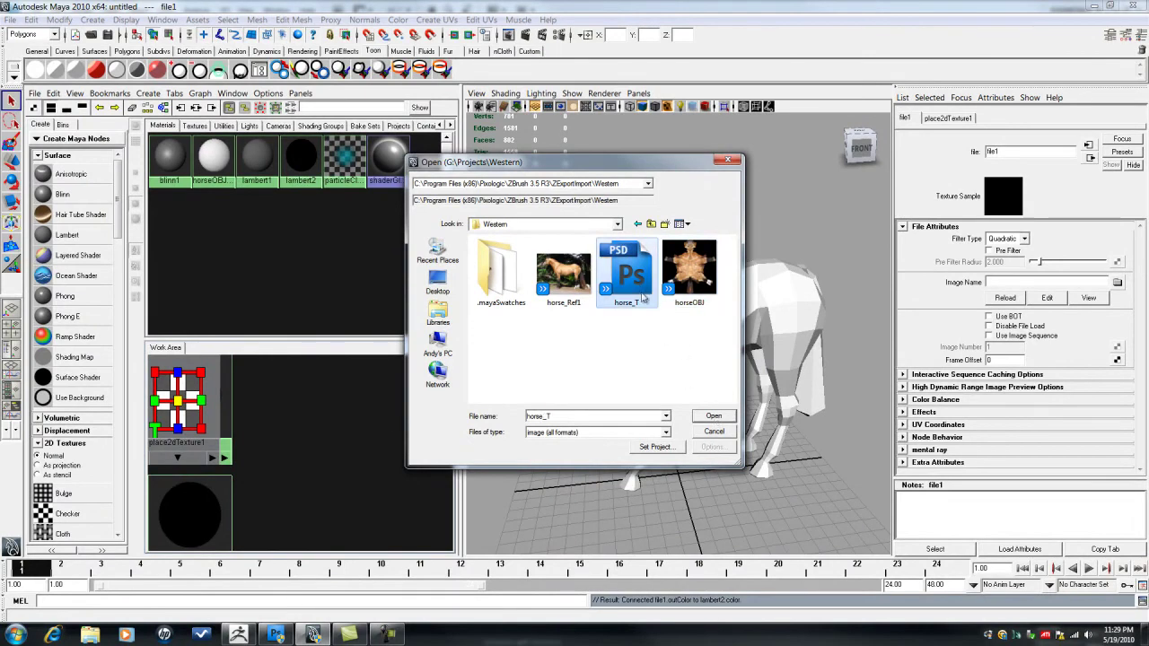
click(720, 415)
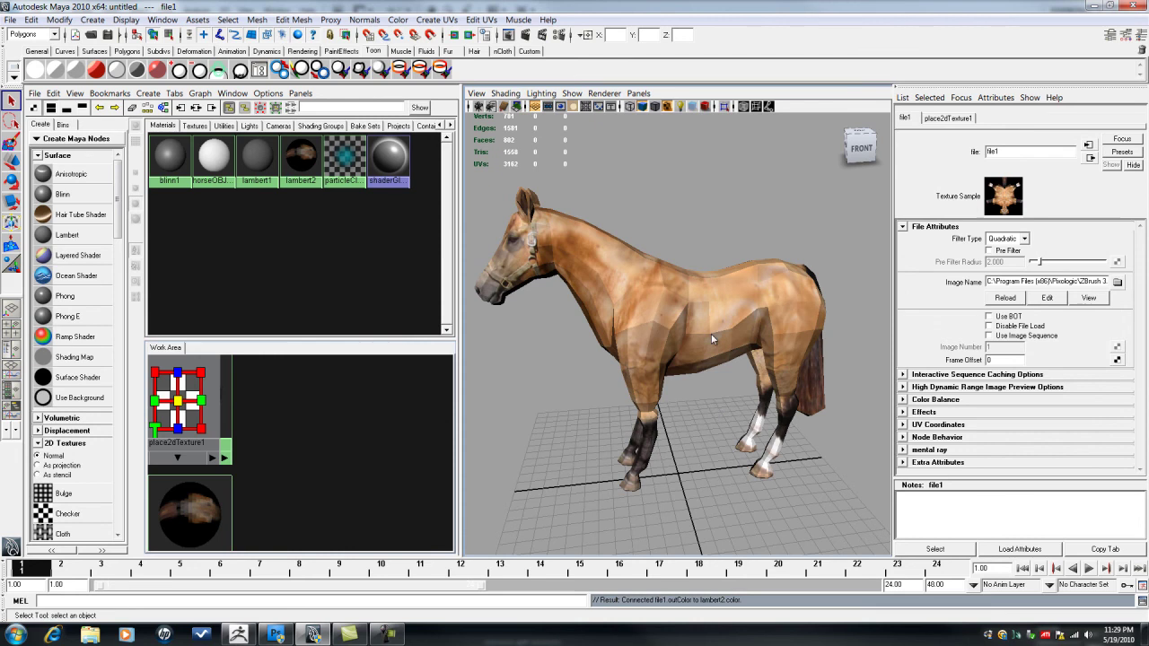
Select the textured horse and orbit the view to see it from the left.
click(709, 333)
scroll(712, 272, down, 3)
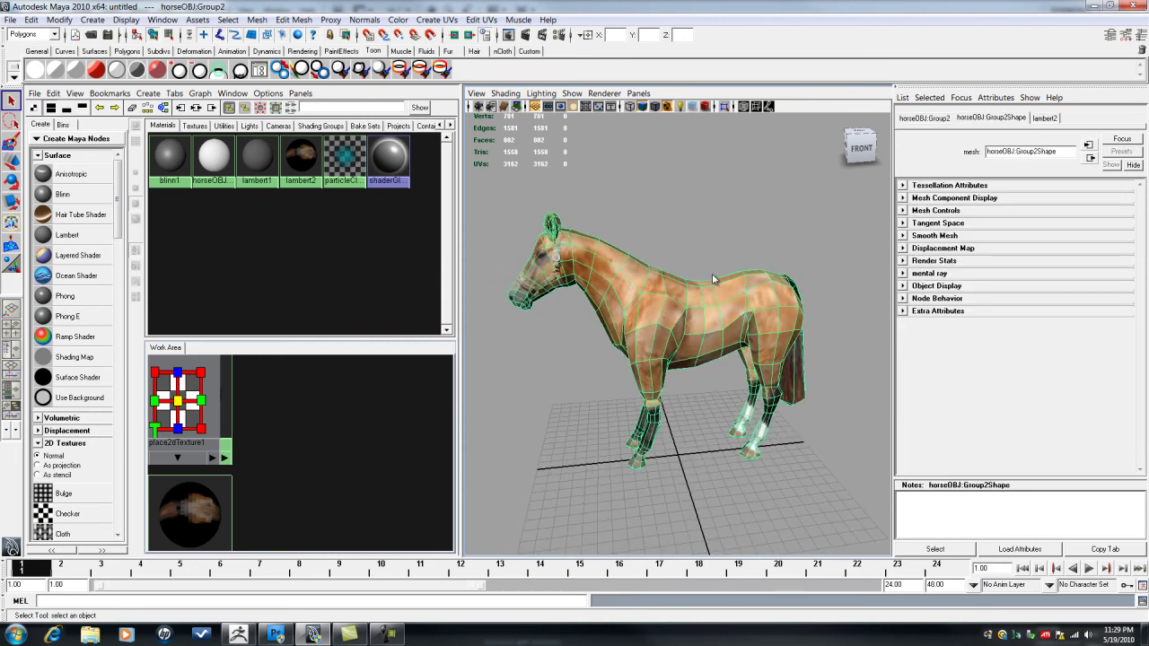
mouse_move(713, 275)
alt+mouse_down()
mouse_move(682, 278)
mouse_move(718, 274)
mouse_move(701, 272)
alt+mouse_up()
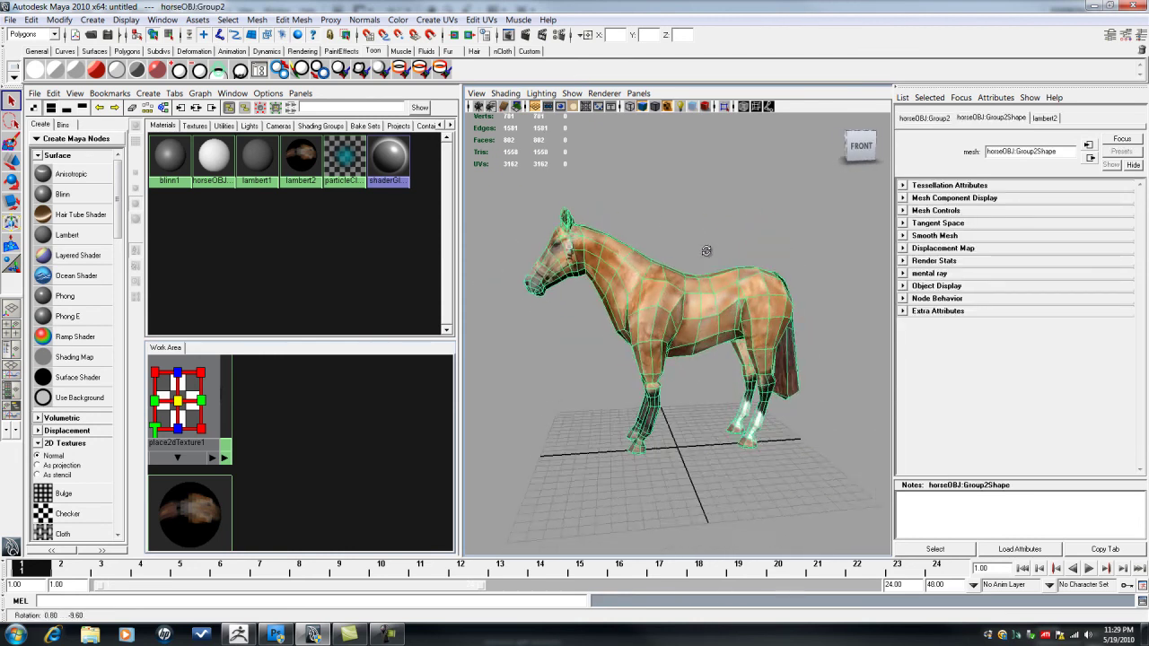
alt+middle_drag(700, 271, 697, 290)
alt+drag(685, 303, 511, 238)
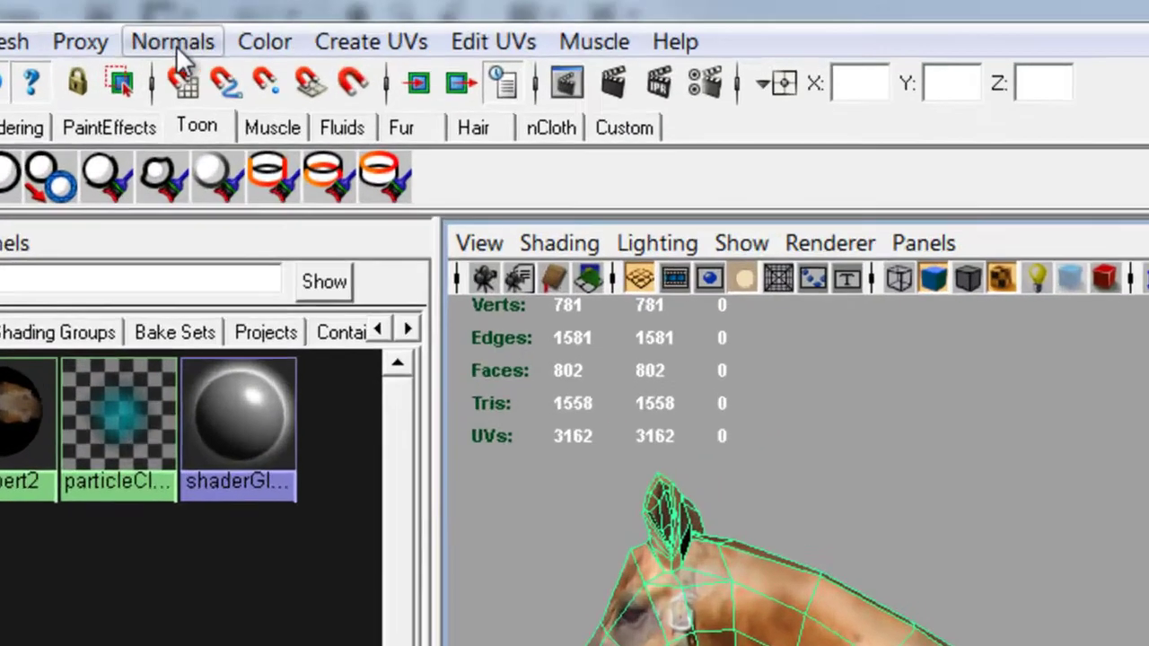
Soften all 1581 horse edges with Normals > Soften Edge, then deselect the mesh.
click(176, 46)
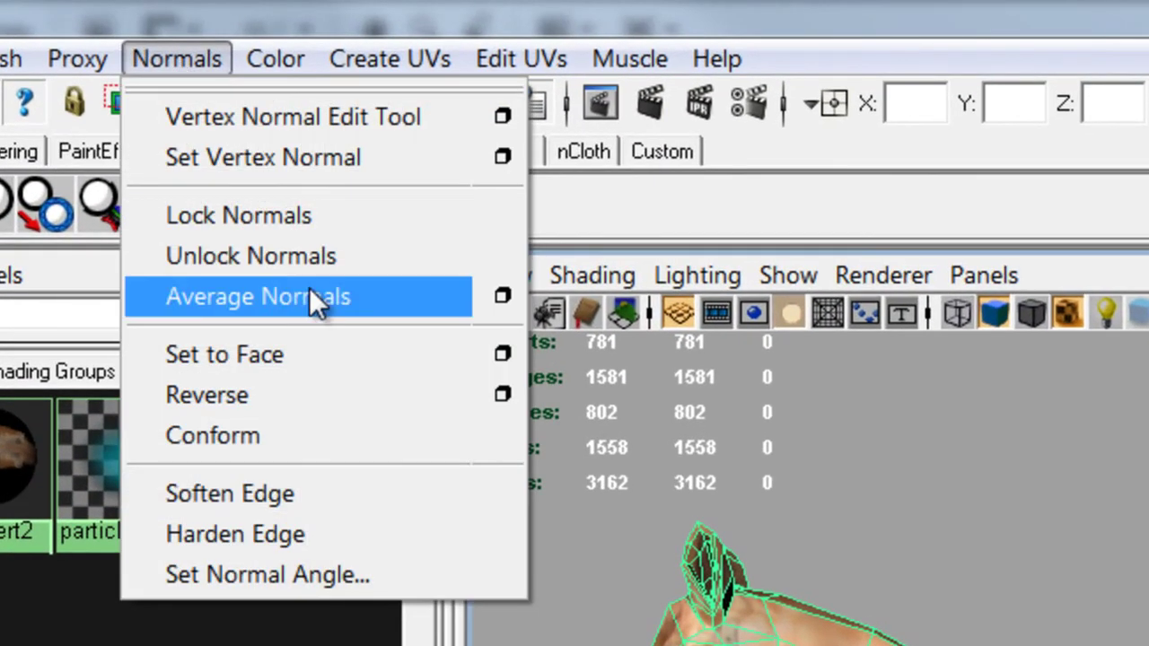
click(299, 500)
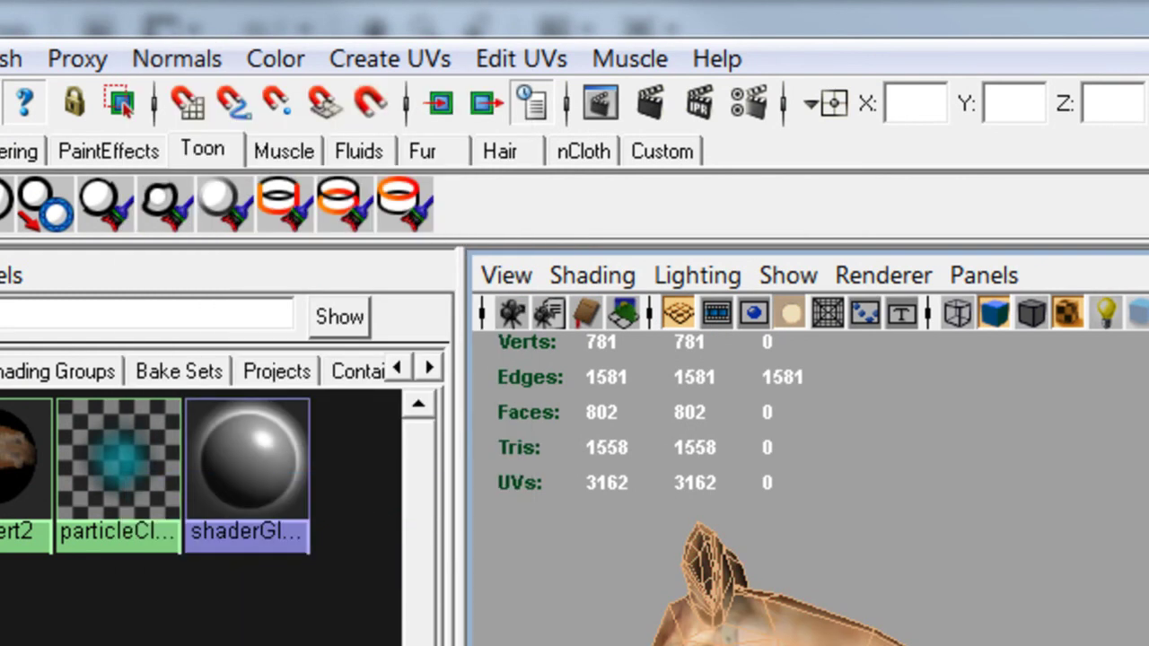
click(1145, 642)
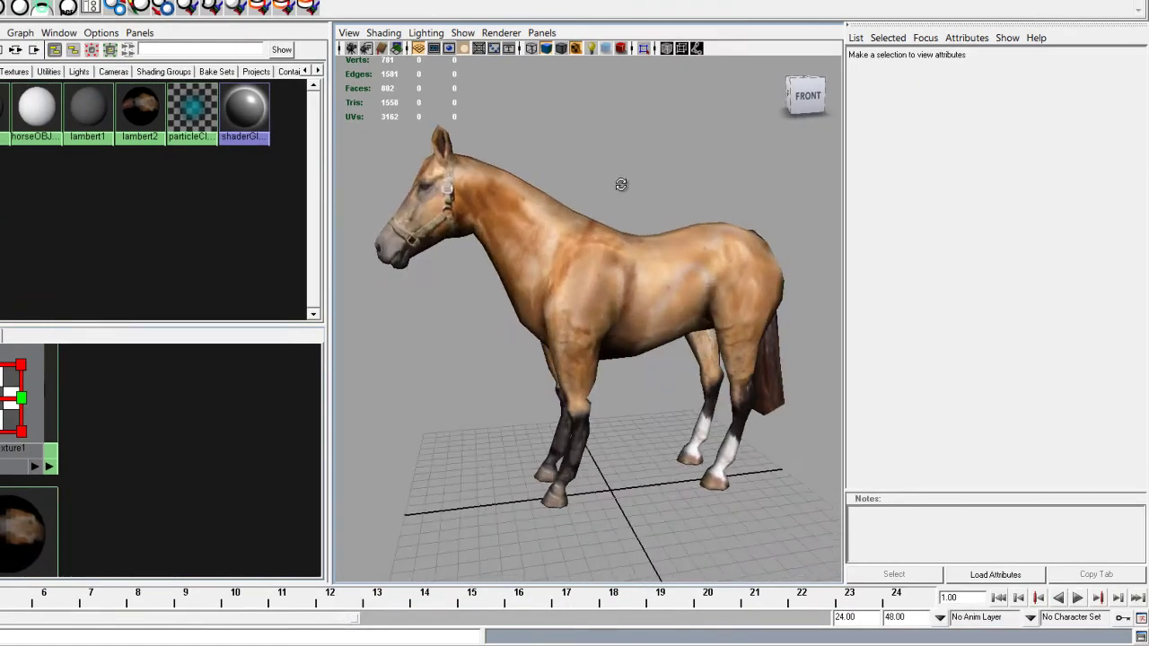
Maximize the viewport, orbit around the softened horse, and reselect it.
alt+drag(621, 184, 683, 195)
key(space)
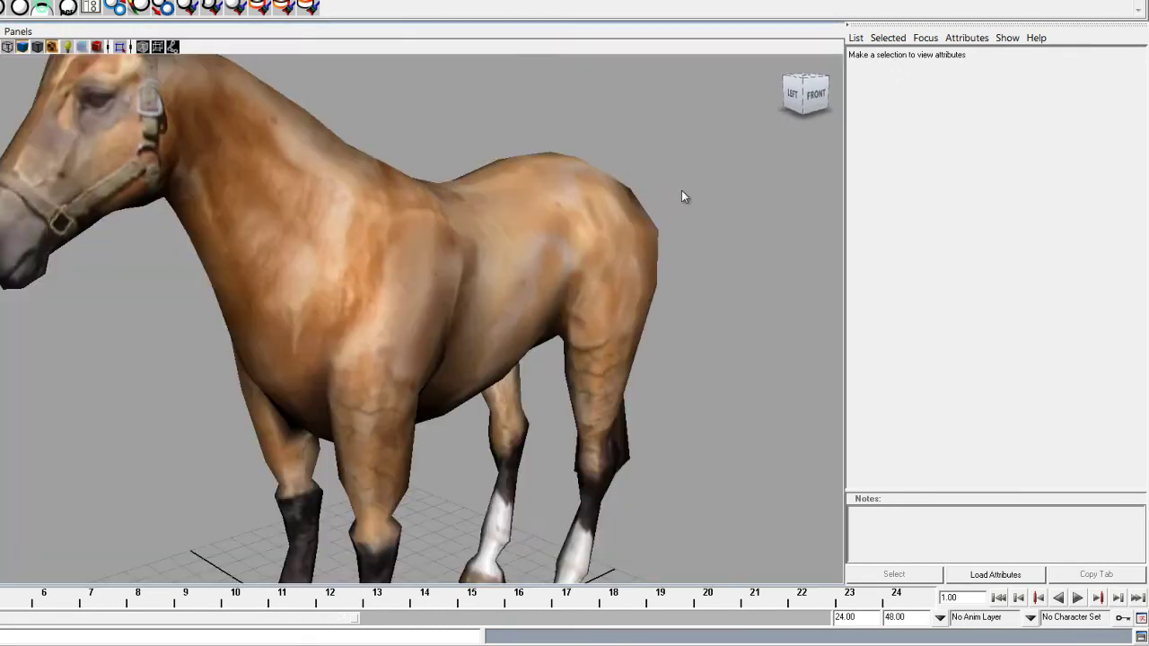
alt+right_drag(681, 196, 628, 234)
alt+drag(629, 233, 584, 257)
click(481, 292)
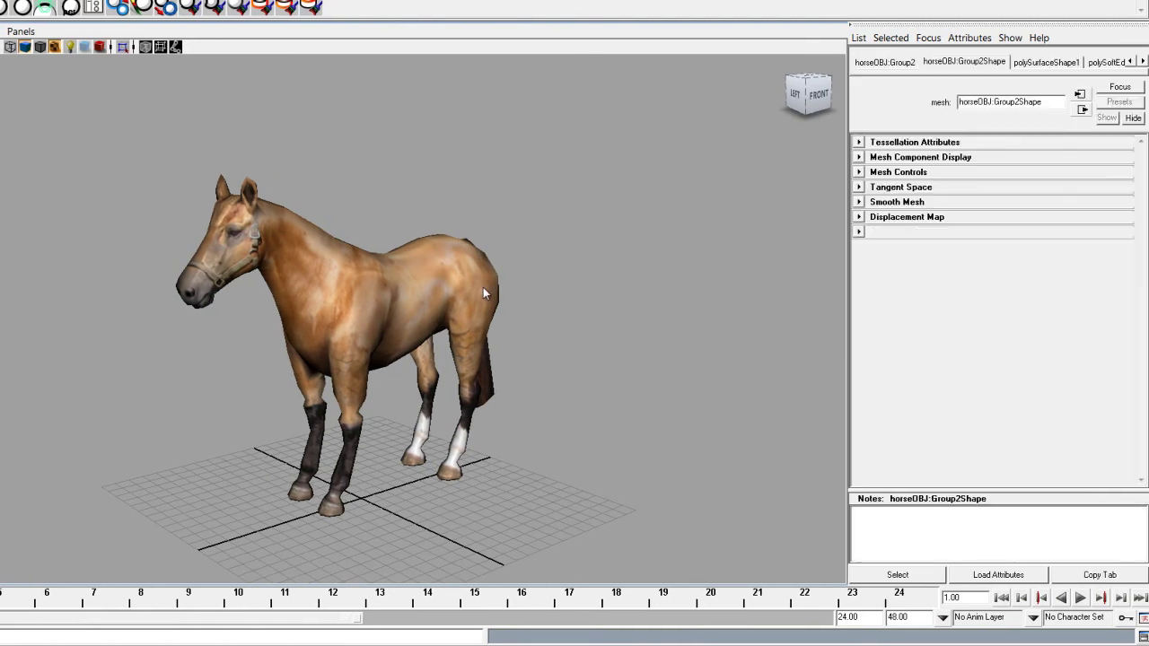